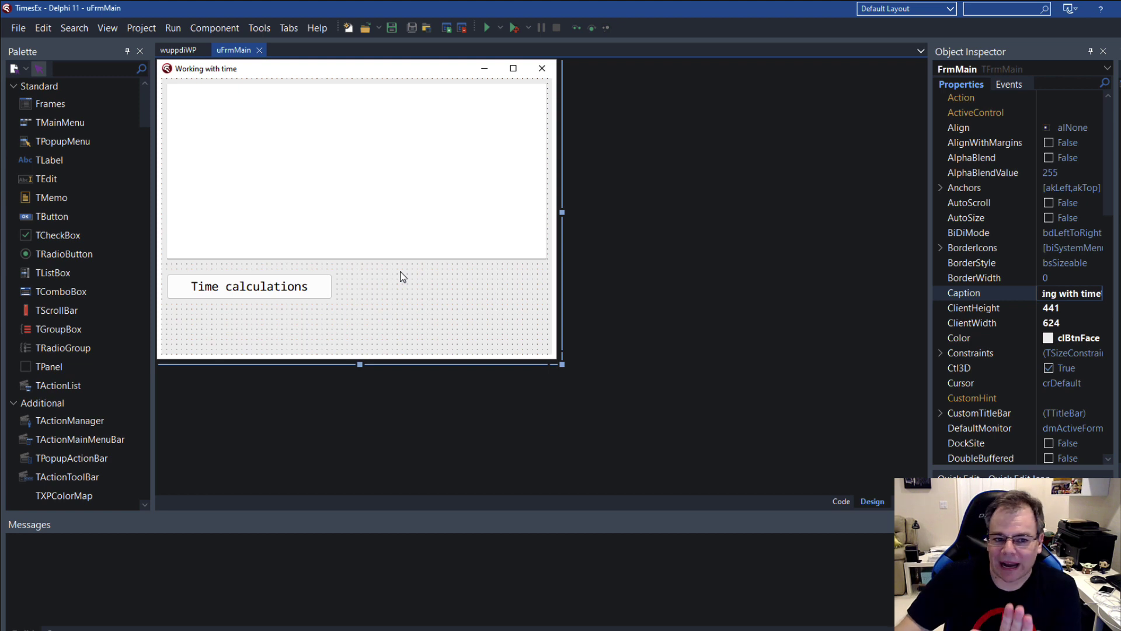
Select the log memo, then the Time calculations button, on the form designer
click(374, 240)
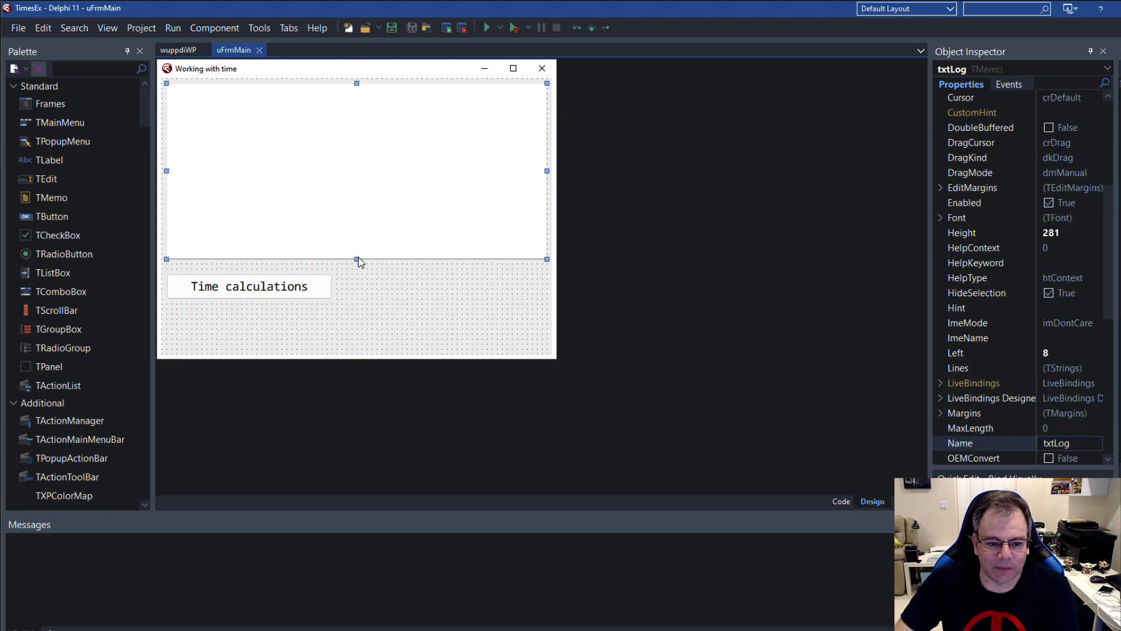
click(311, 283)
Generate the btnDateClick handler and highlight the TimeSpan and DateUtils units
double_click(318, 285)
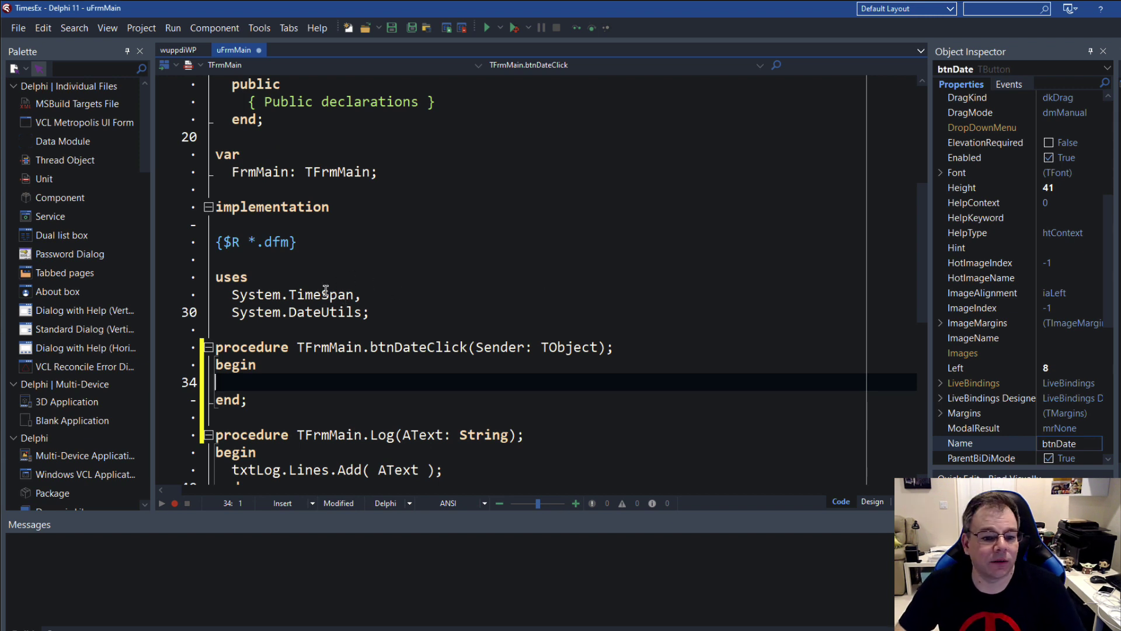
double_click(324, 295)
double_click(342, 312)
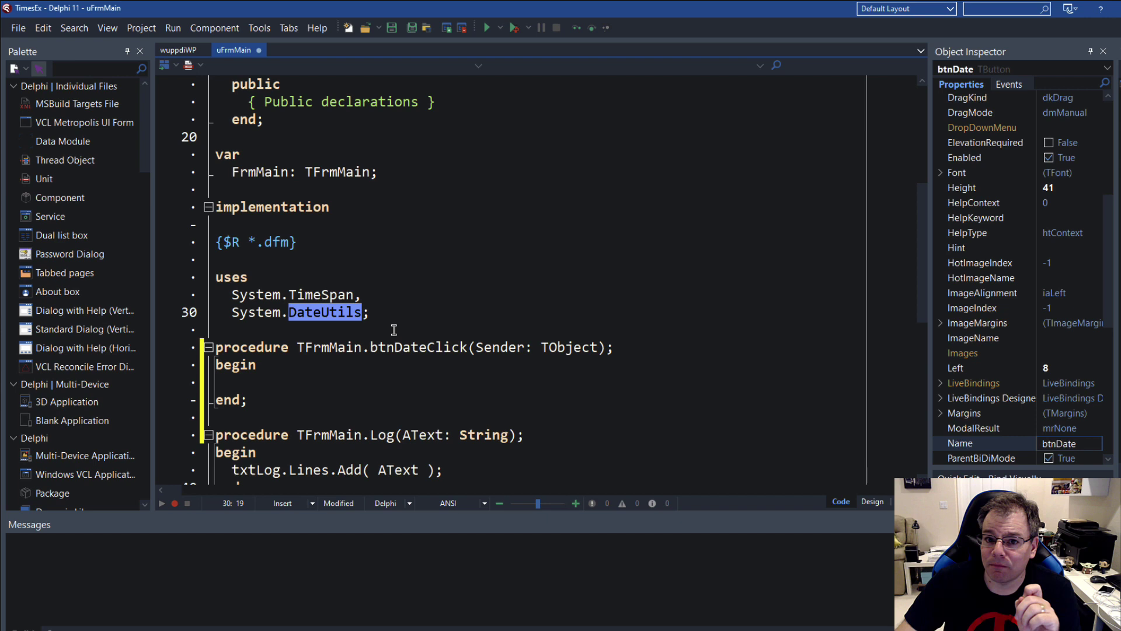
Add a var section declaring LDate: TDateTime to btnDateClick
click(638, 349)
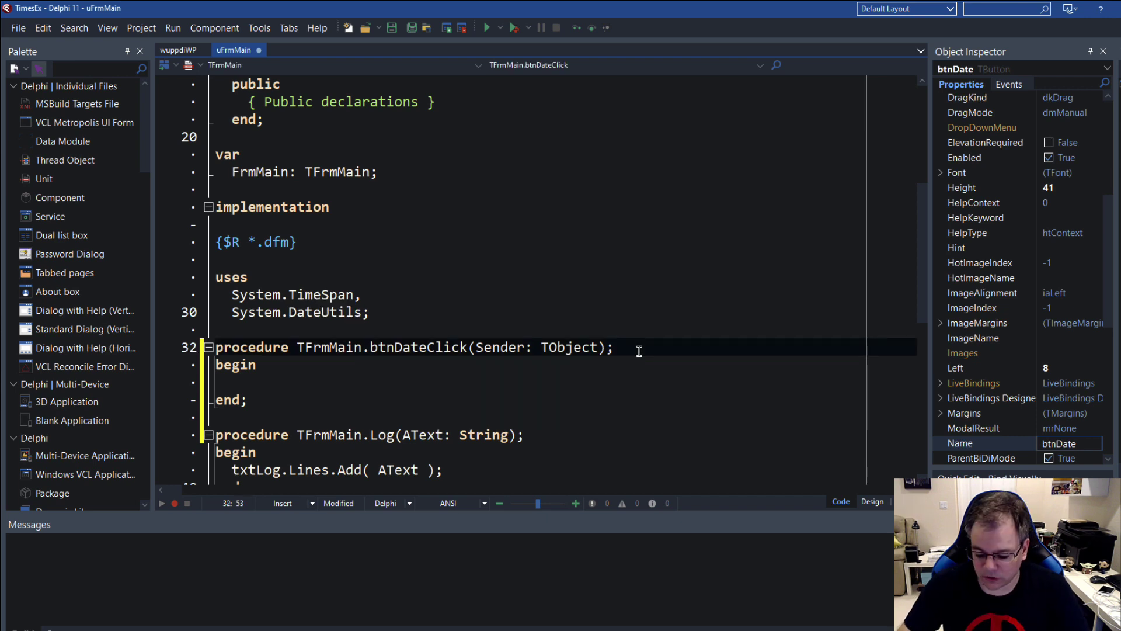
key(Return)
text(var)
key(Return)
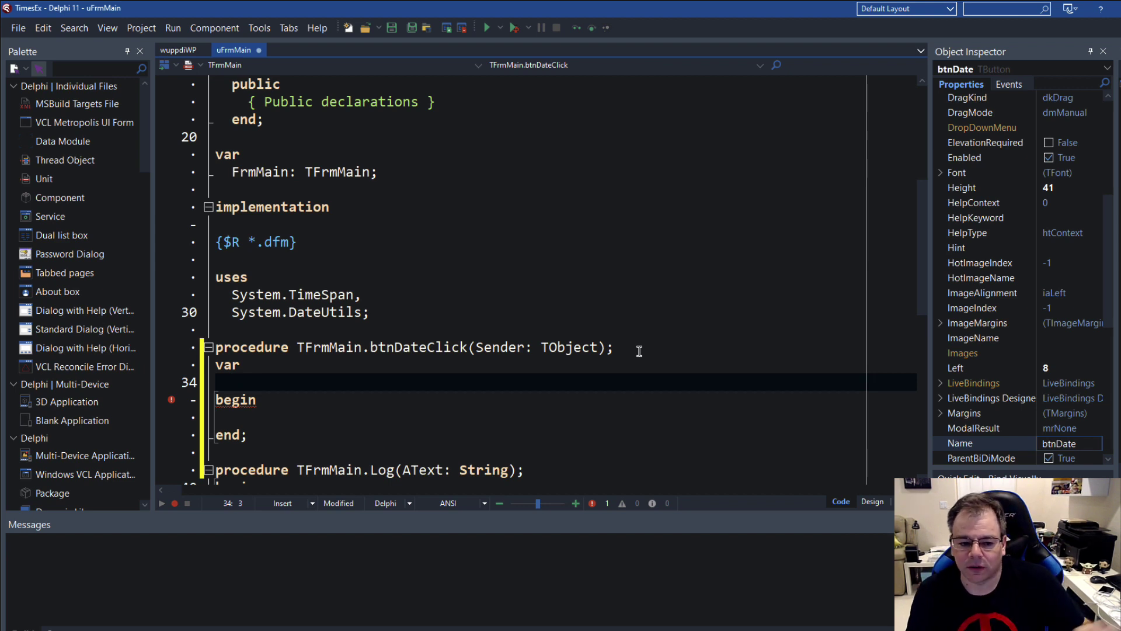
text(L)
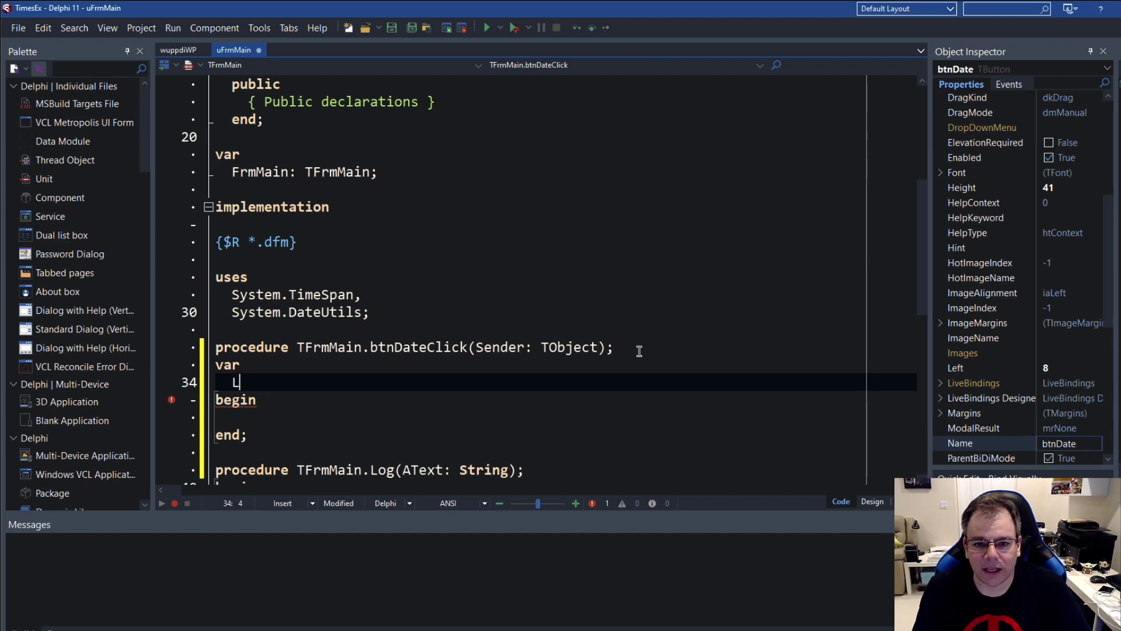
text(Date: )
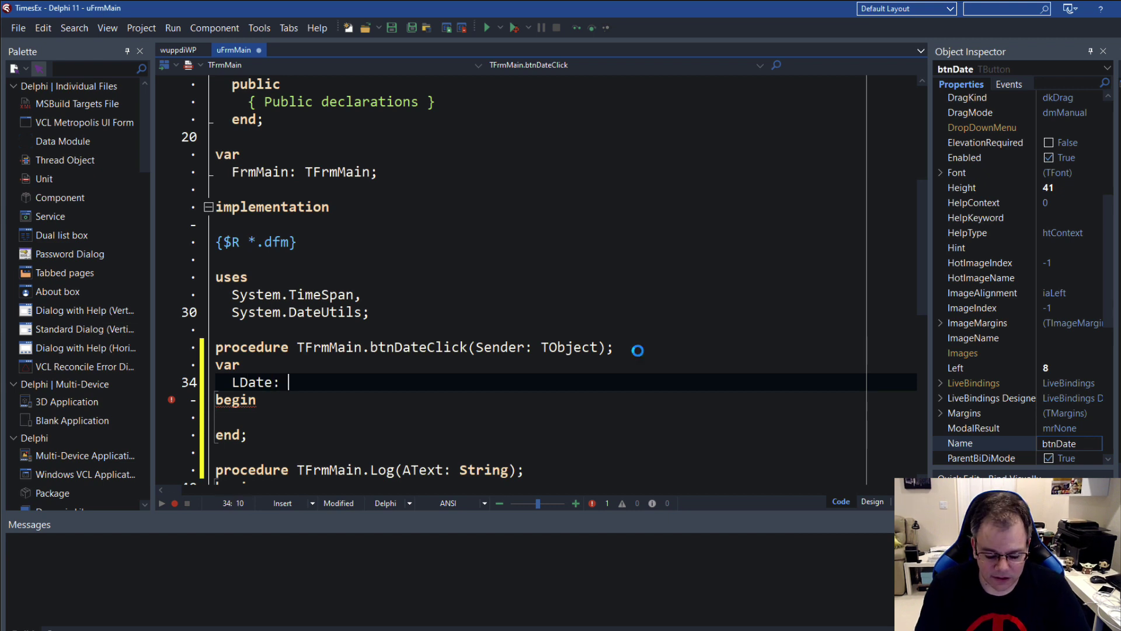
text(TDateTime)
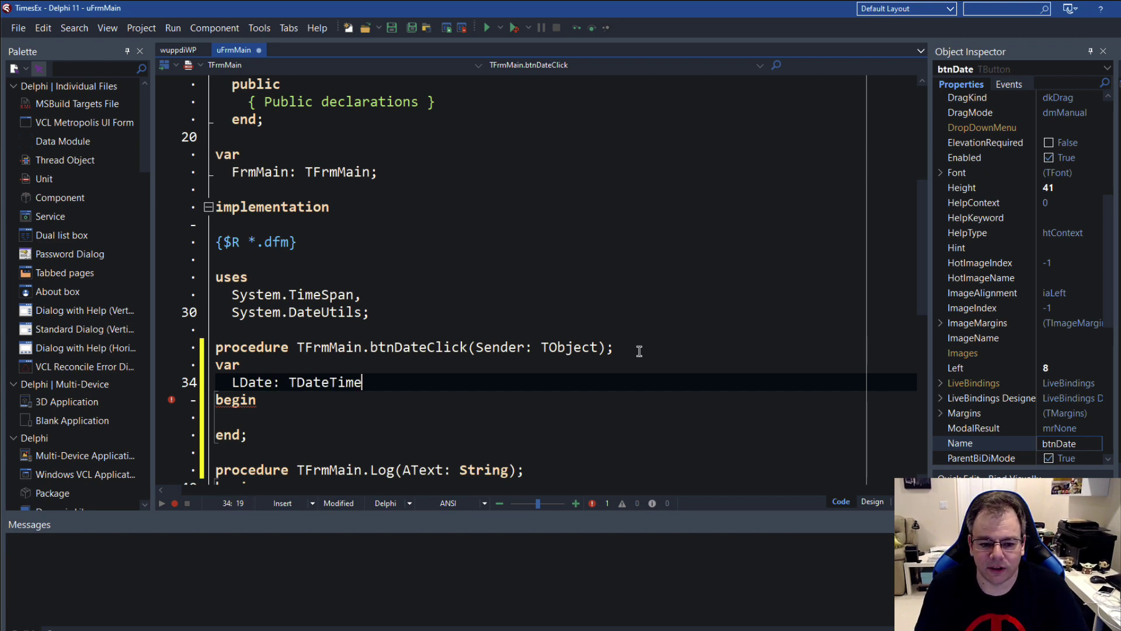
key(Return)
key(Down)
key(Down)
text(LDa)
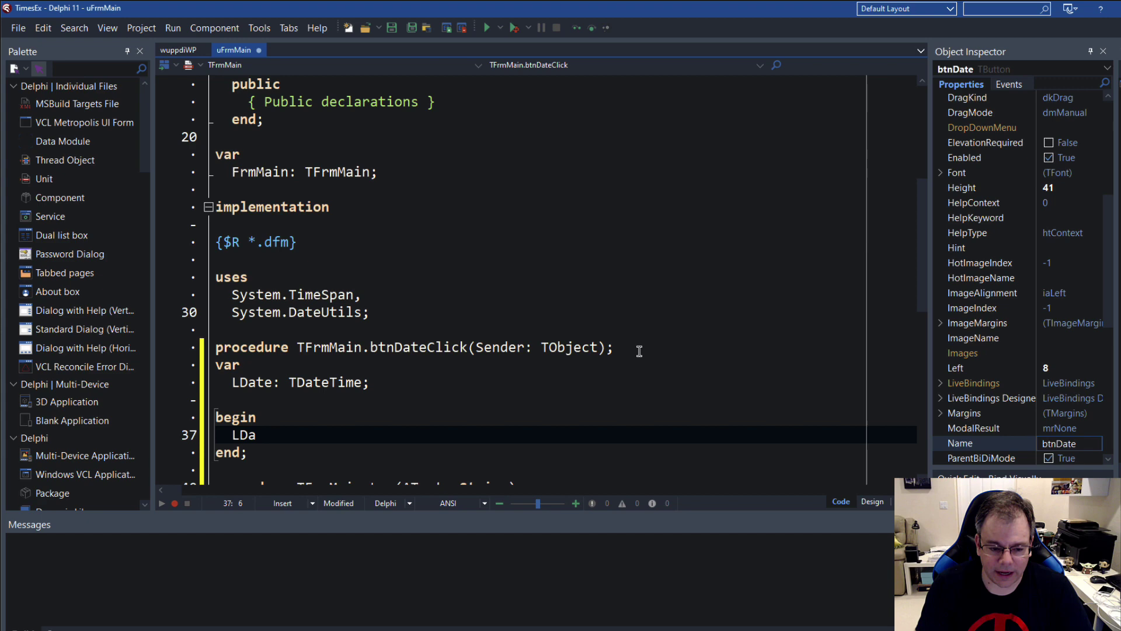
text(:= TDAT)
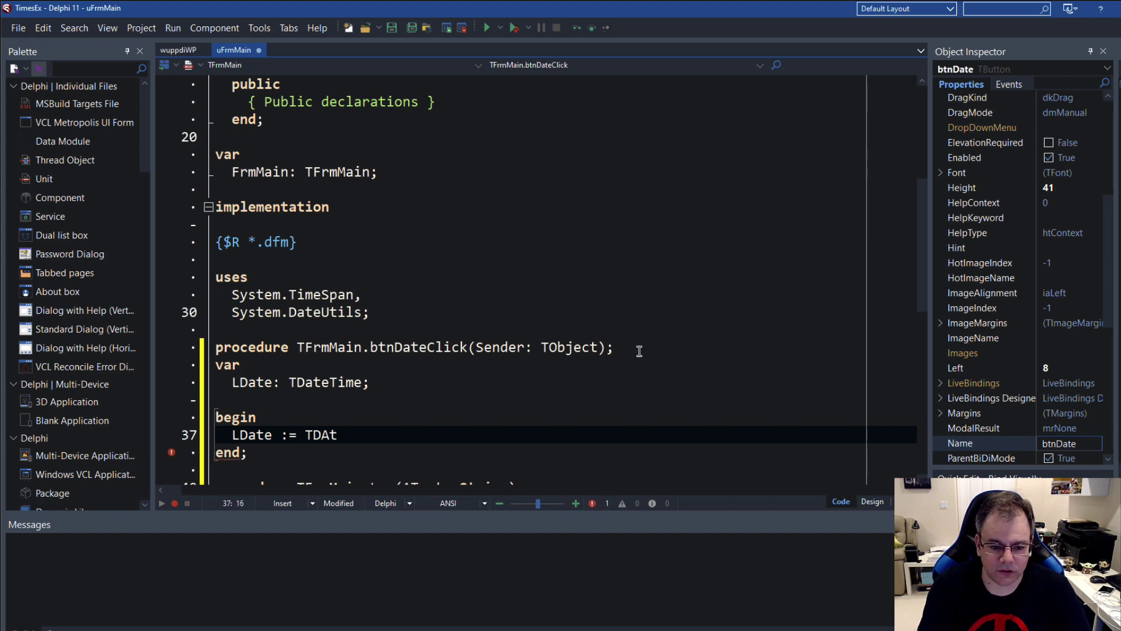
Assign LDate := TDateTime.Now and begin the Log(LDate.ToString) call
key(BackSpace)
key(BackSpace)
text(ateTiume)
key(BackSpace)
key(BackSpace)
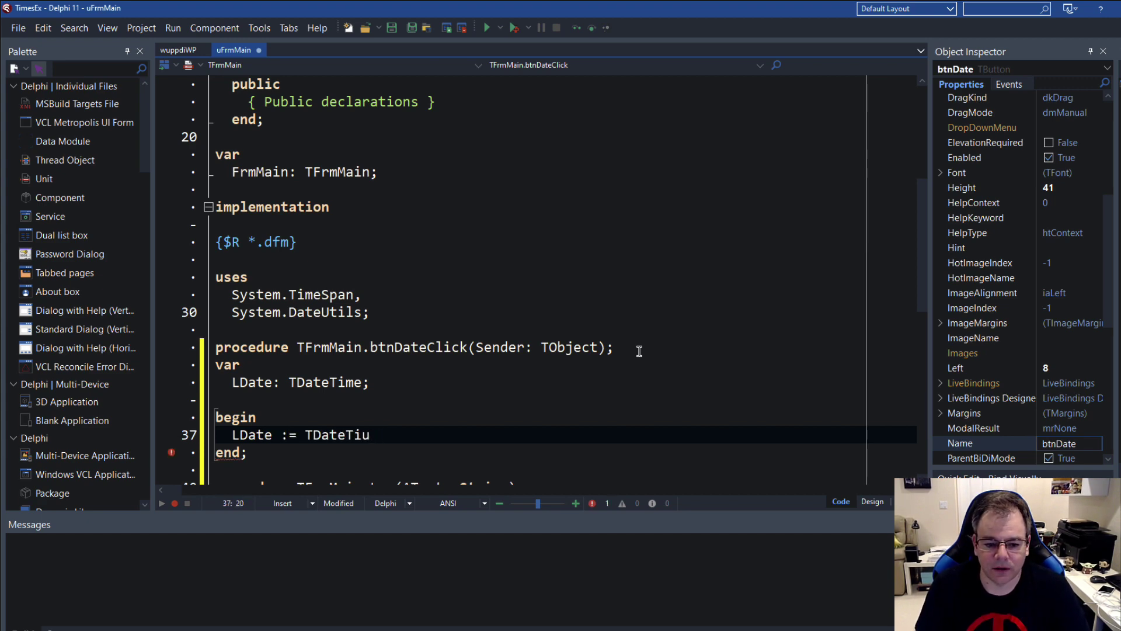
text(me.N)
key(BackSpace)
text(T)
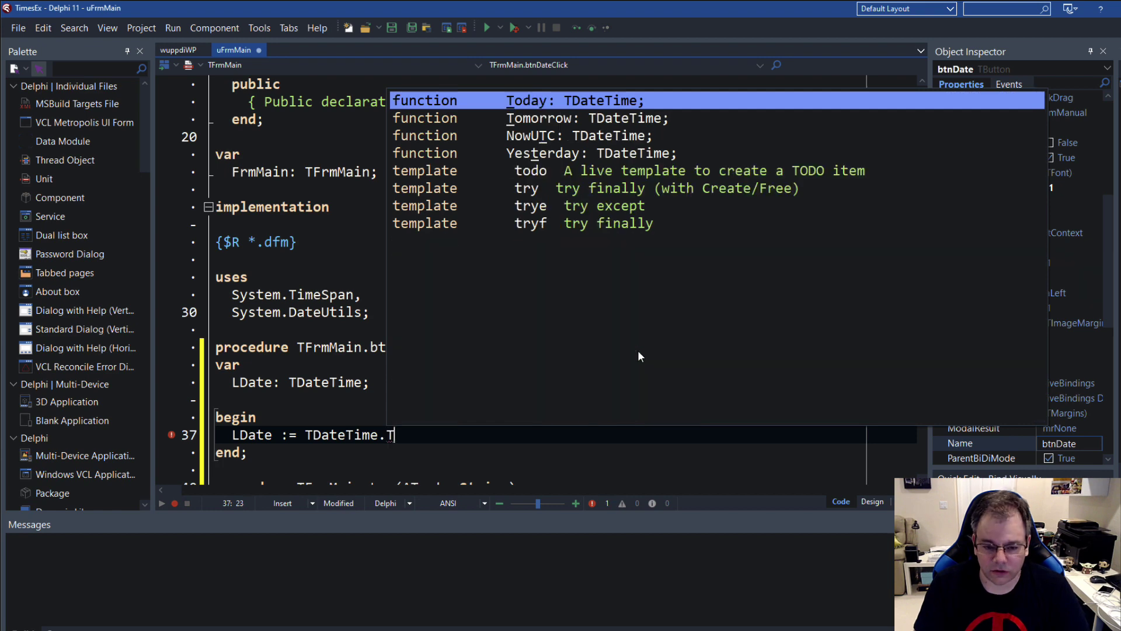
text(oda)
key(BackSpace)
key(BackSpace)
key(BackSpace)
key(BackSpace)
text(Yest)
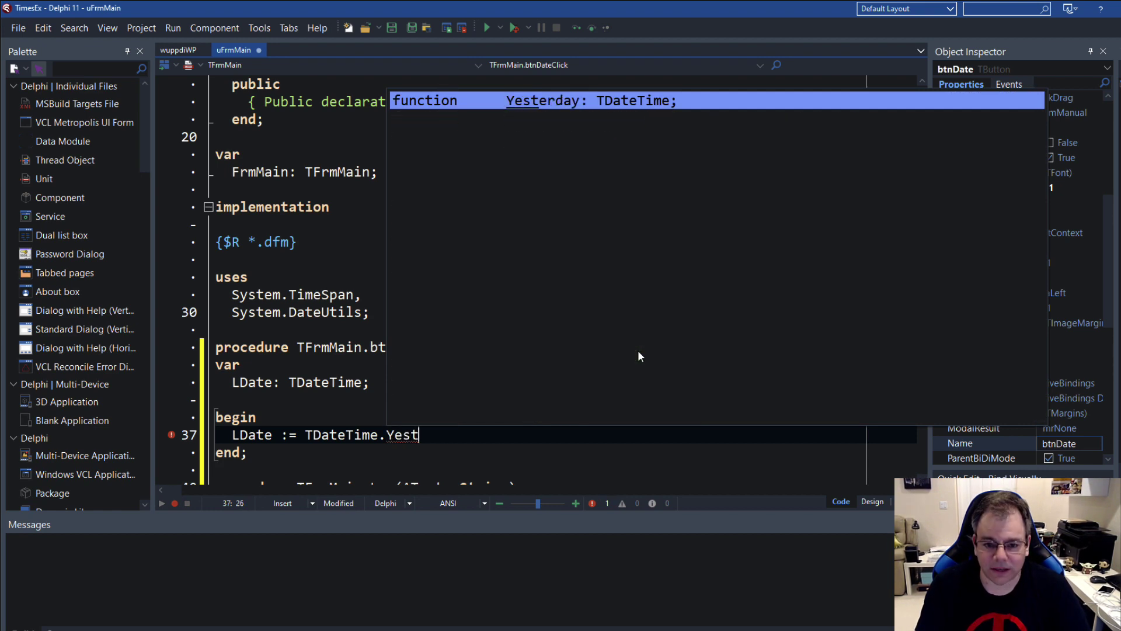
key(BackSpace)
key(BackSpace)
key(BackSpace)
key(BackSpace)
text(No)
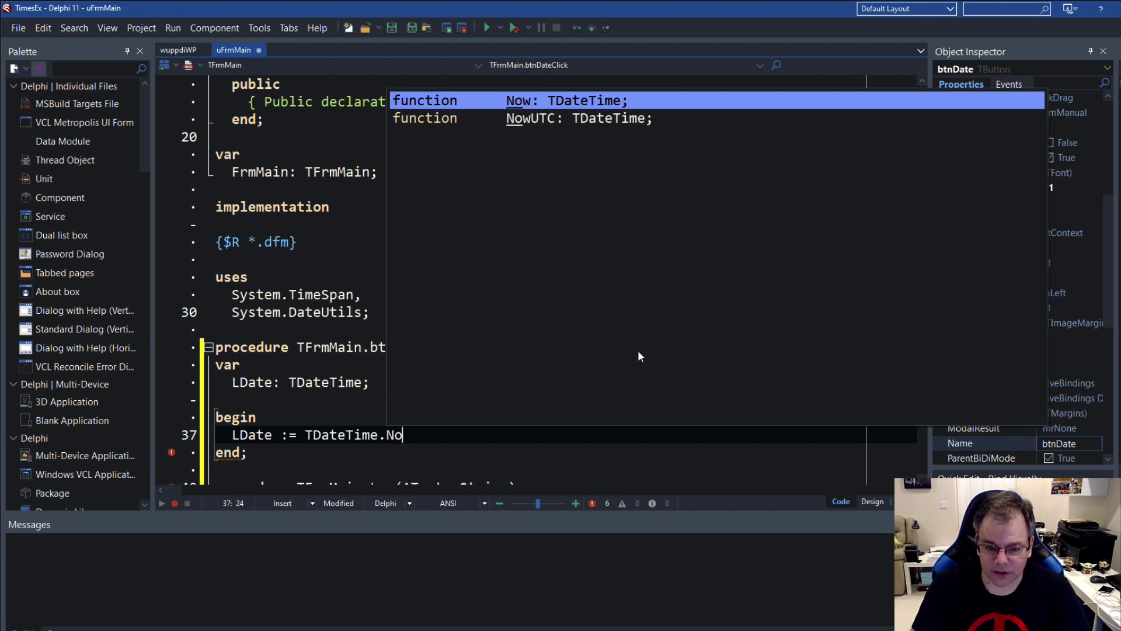
text(w;)
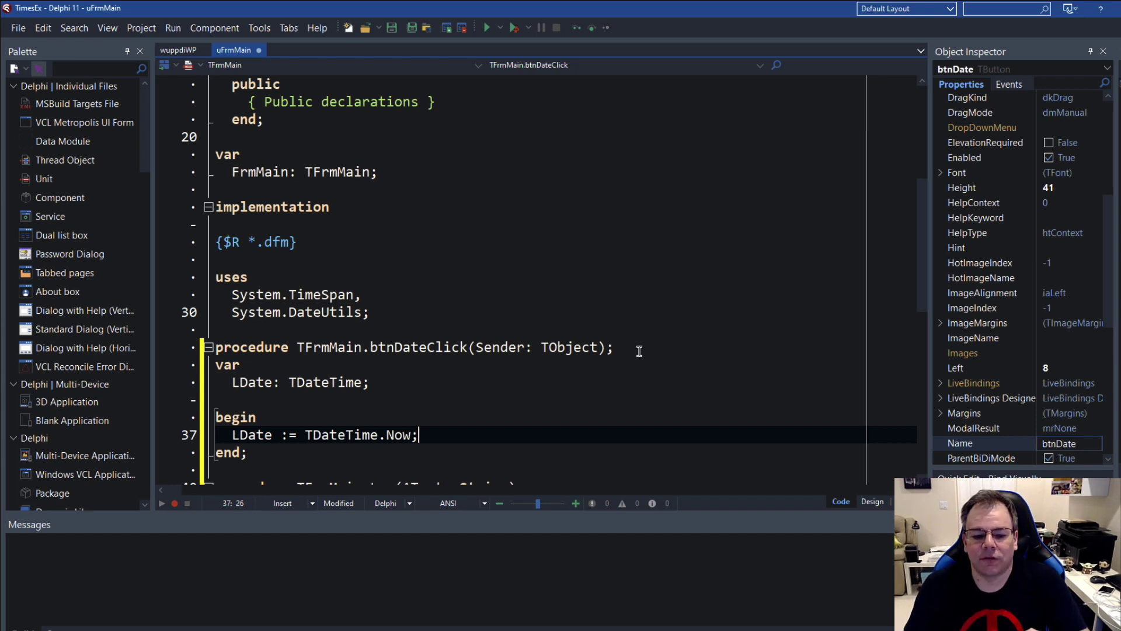
key(Return)
key(Return)
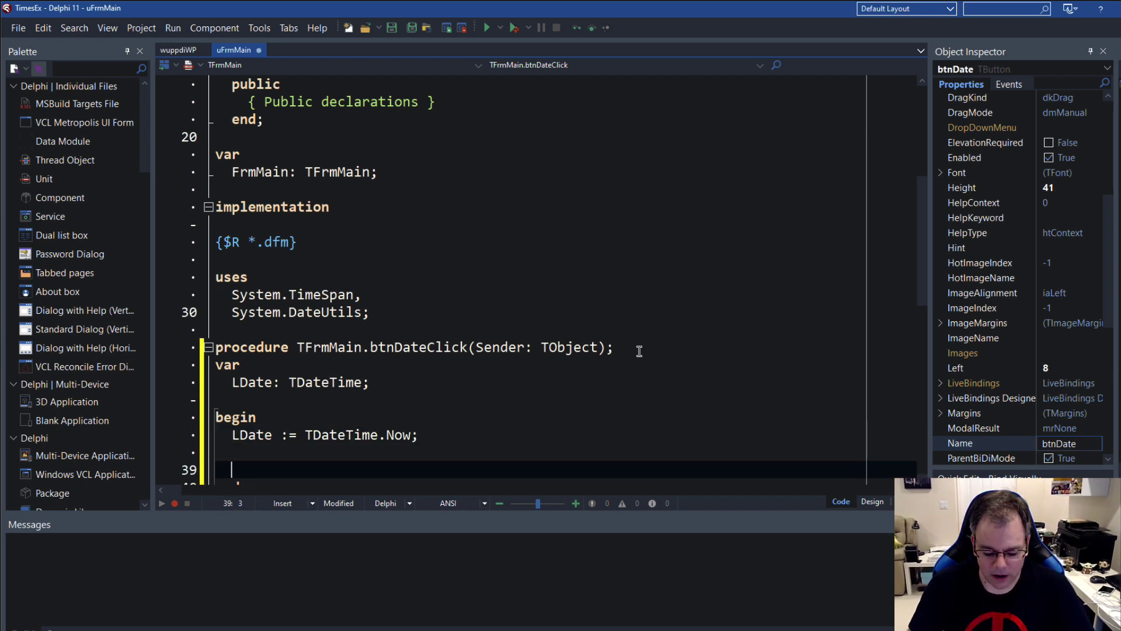
text(Log( T)
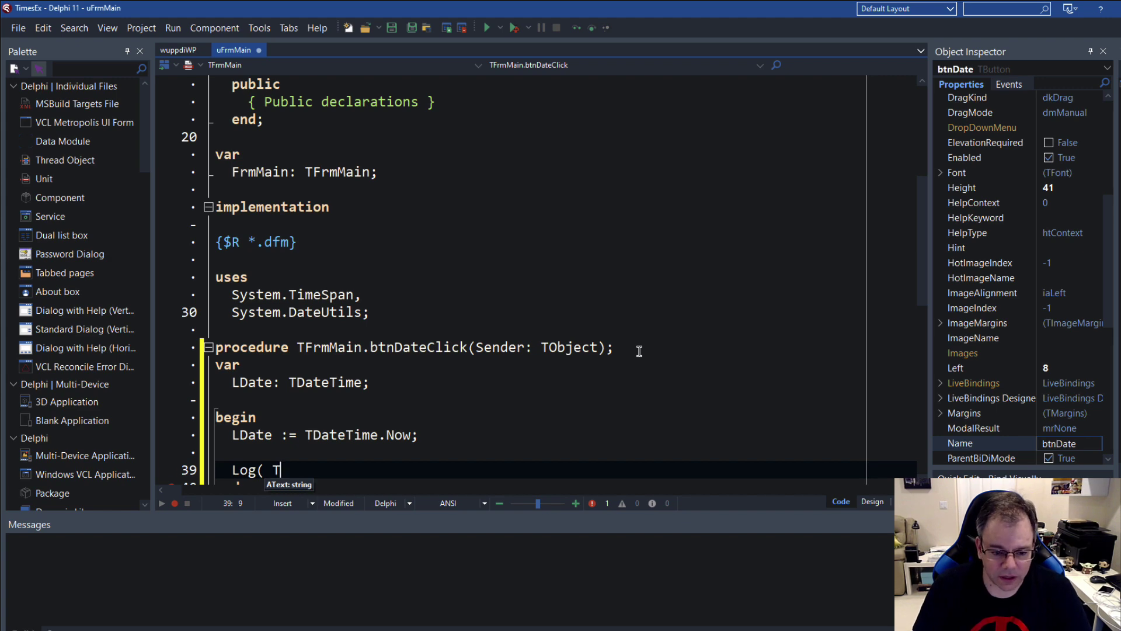
key(BackSpace)
text(LD)
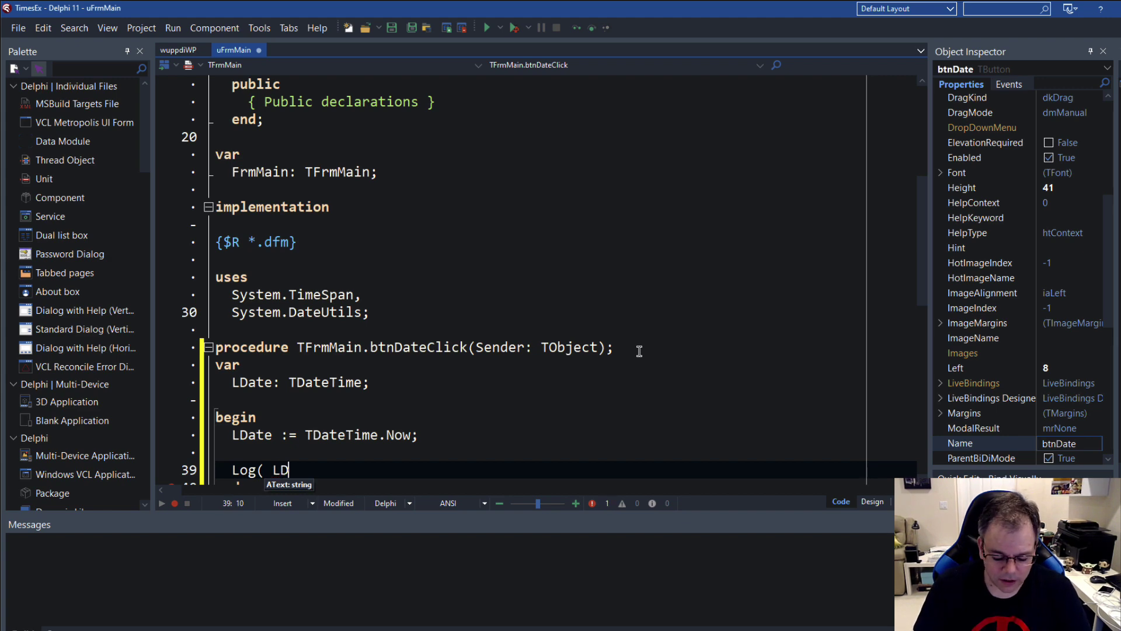
text(ate.To)
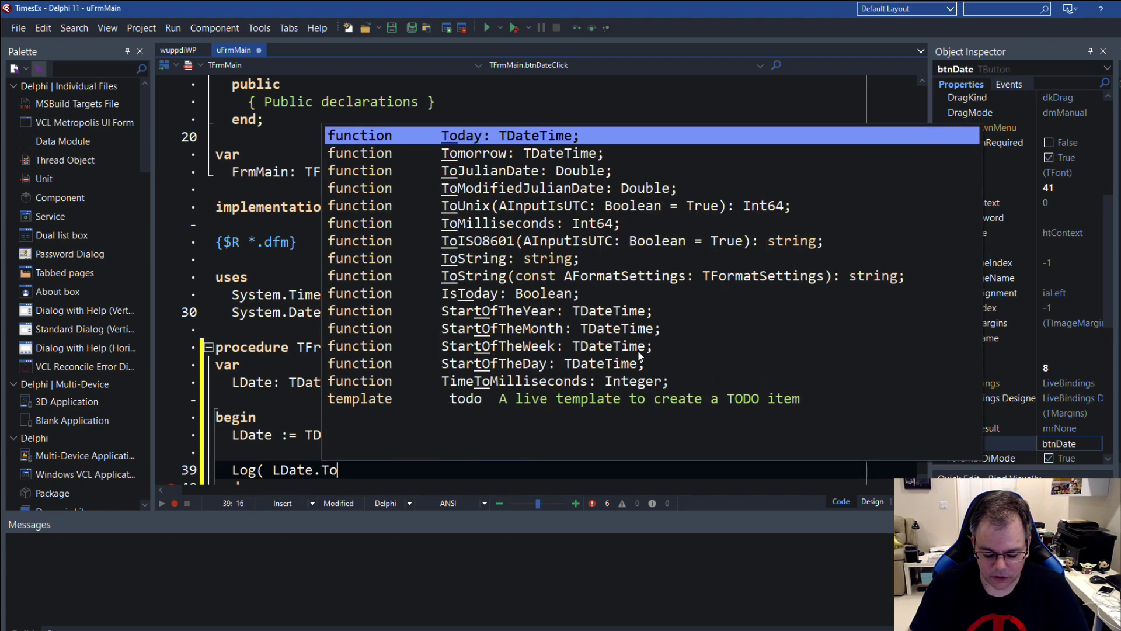
text(String );)
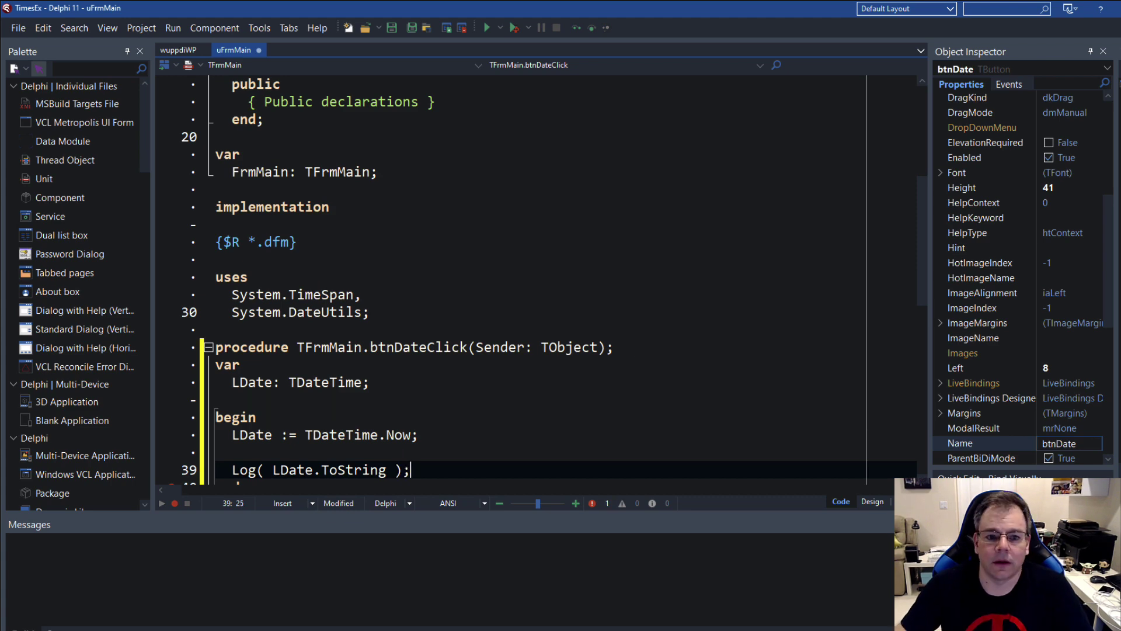
Run the app, log the current date and time, move its window, then close it
click(490, 29)
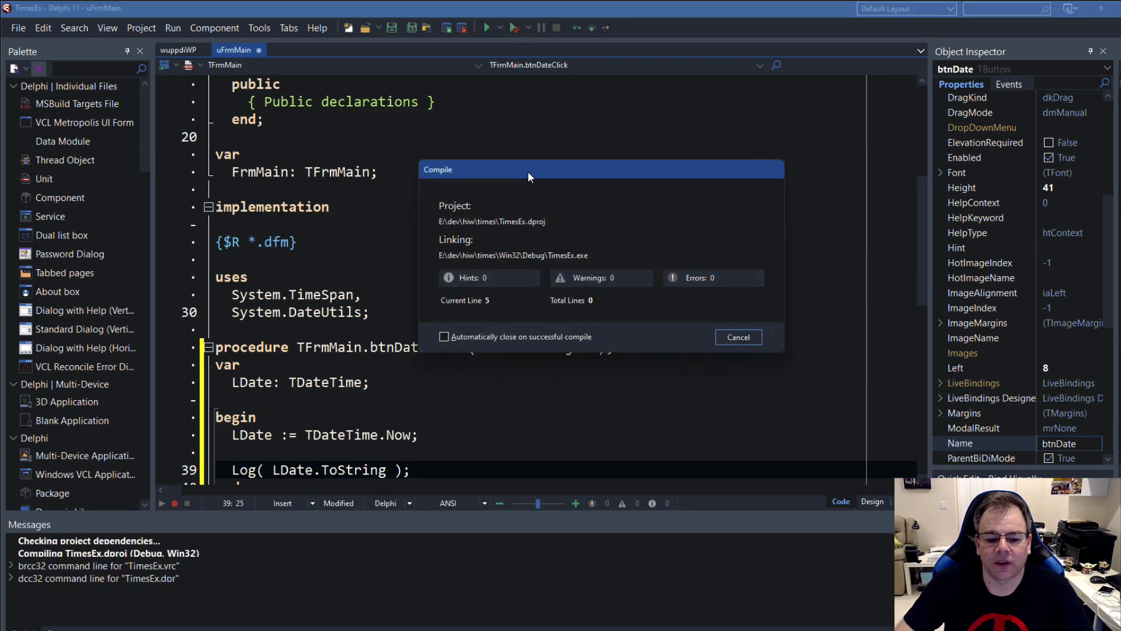
click(178, 296)
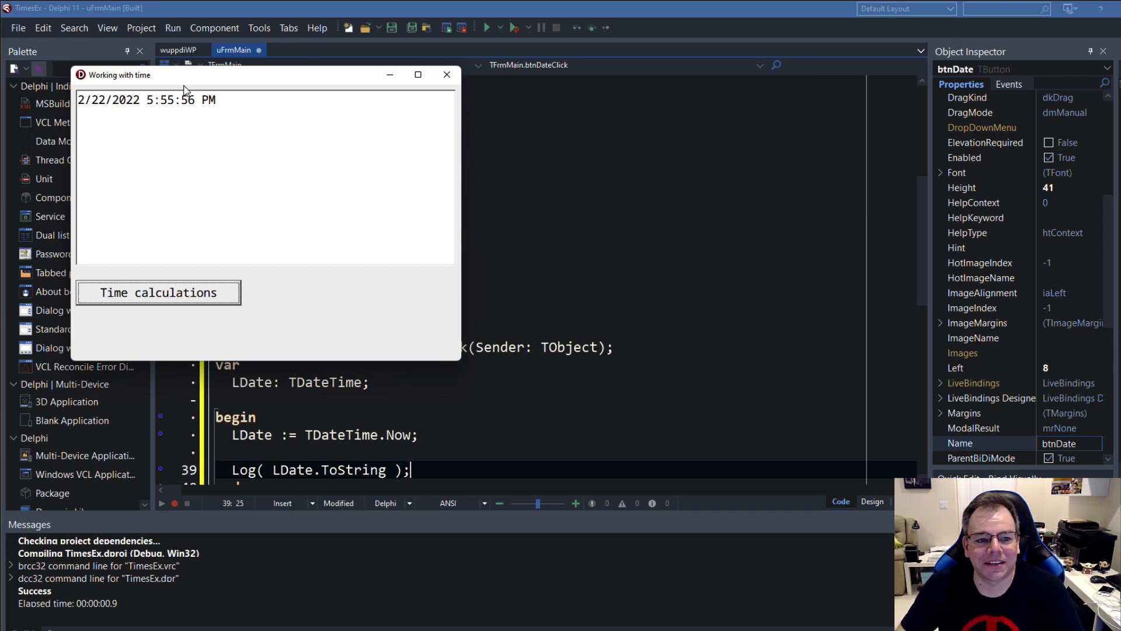
drag(187, 80, 381, 94)
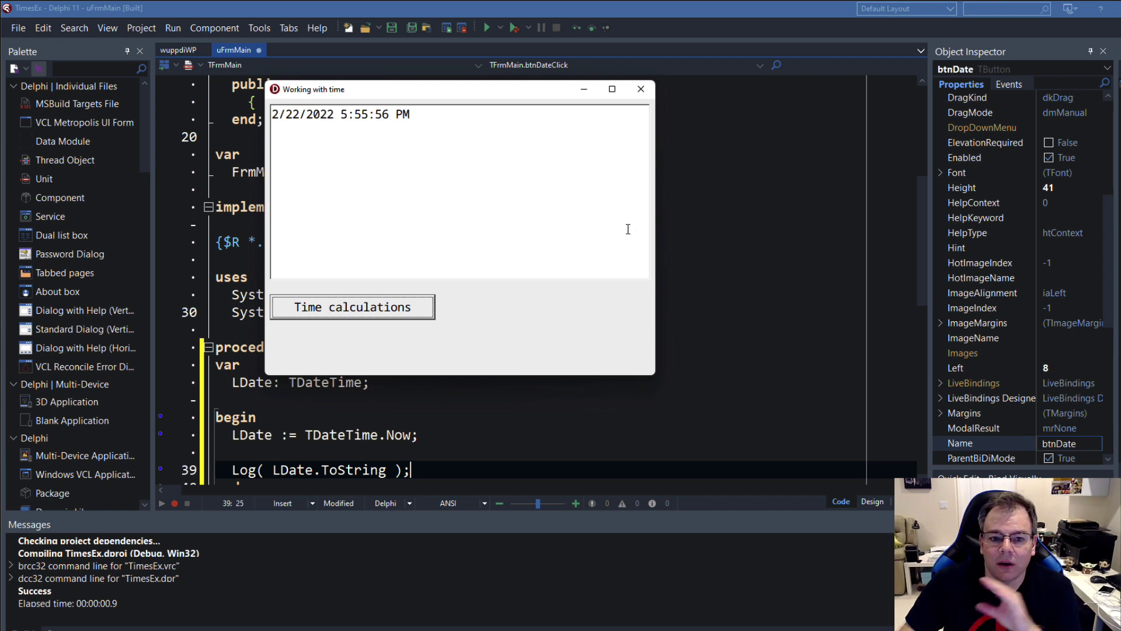
click(640, 88)
scroll(465, 397, down, 2)
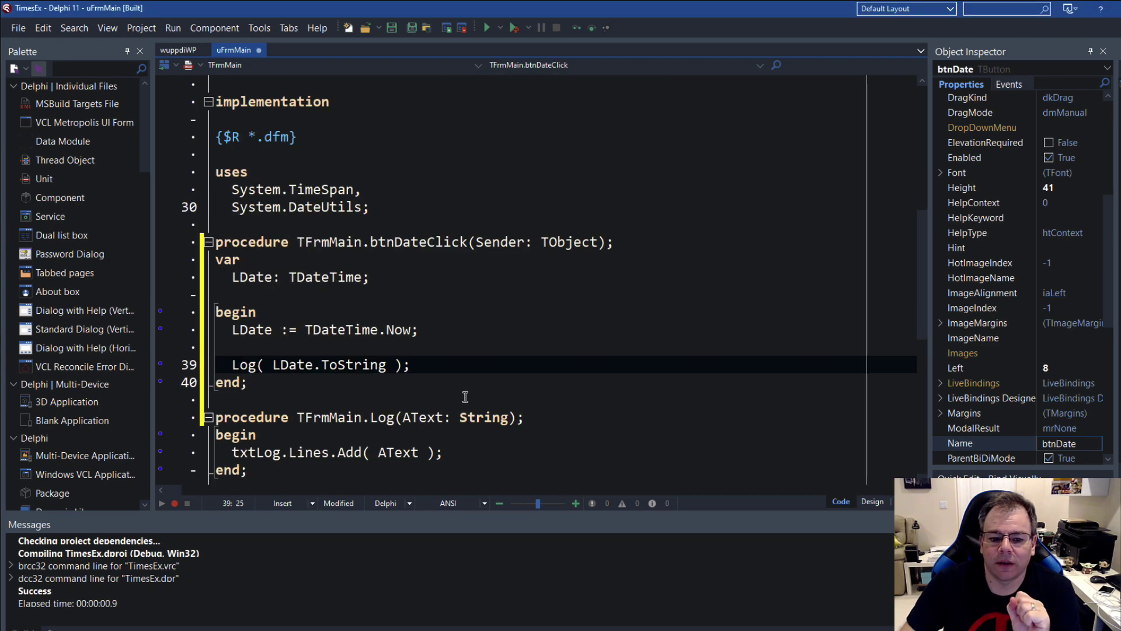
Highlight Now in the LDate := TDateTime.Now assignment on line 37
double_click(399, 331)
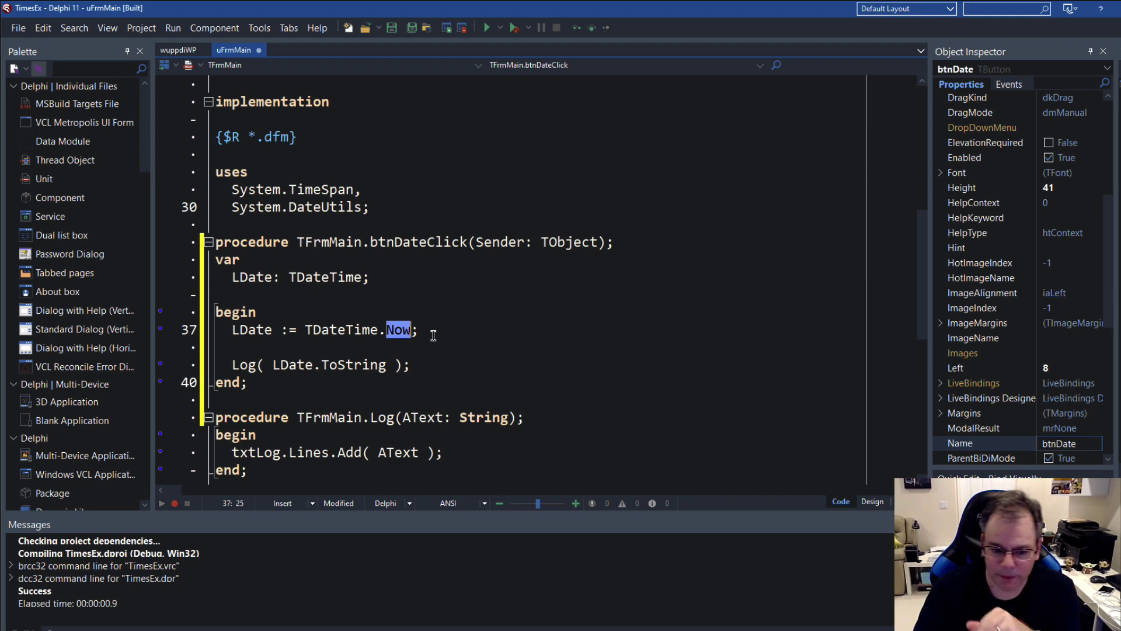
Replace Now with NowUTC on line 37 via Code Insight completion
click(433, 335)
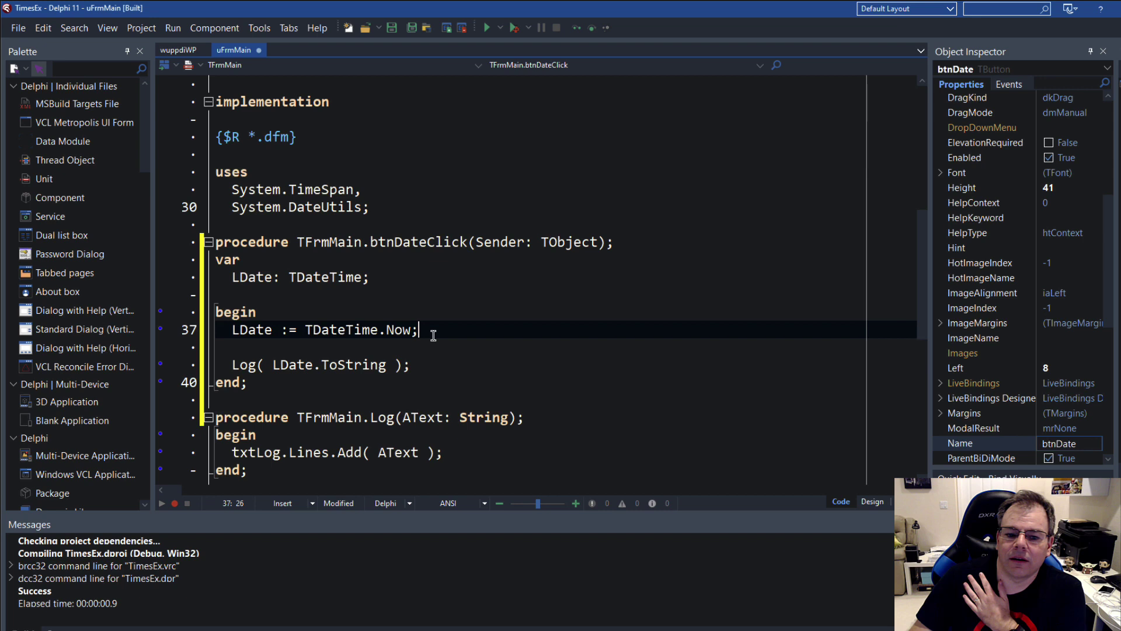
key(Return)
key(Return)
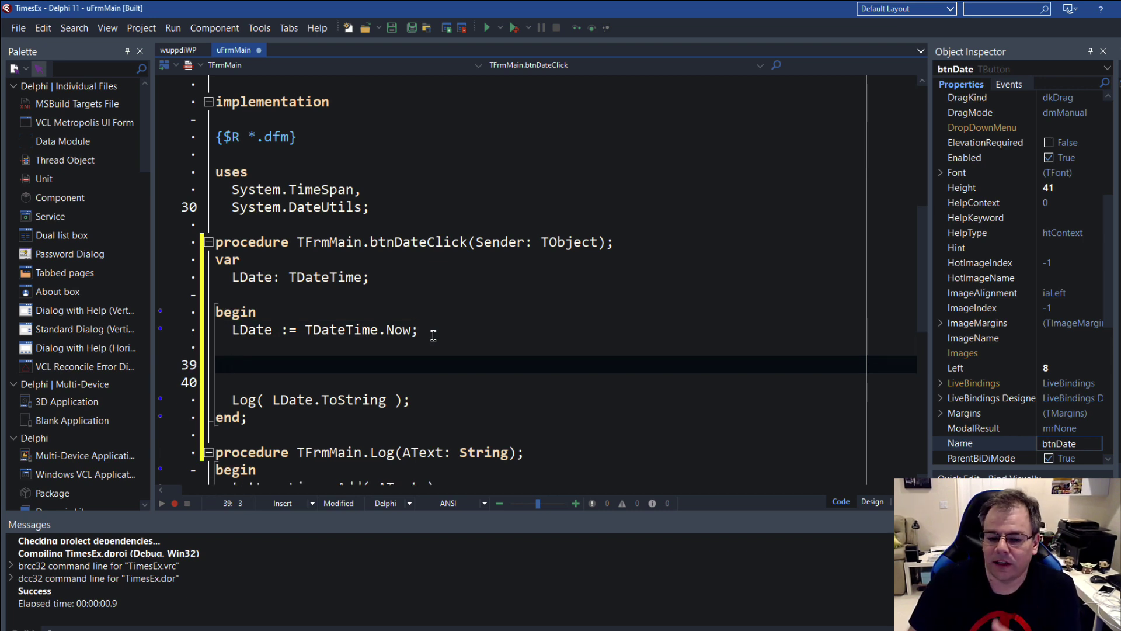
key(BackSpace)
key(BackSpace)
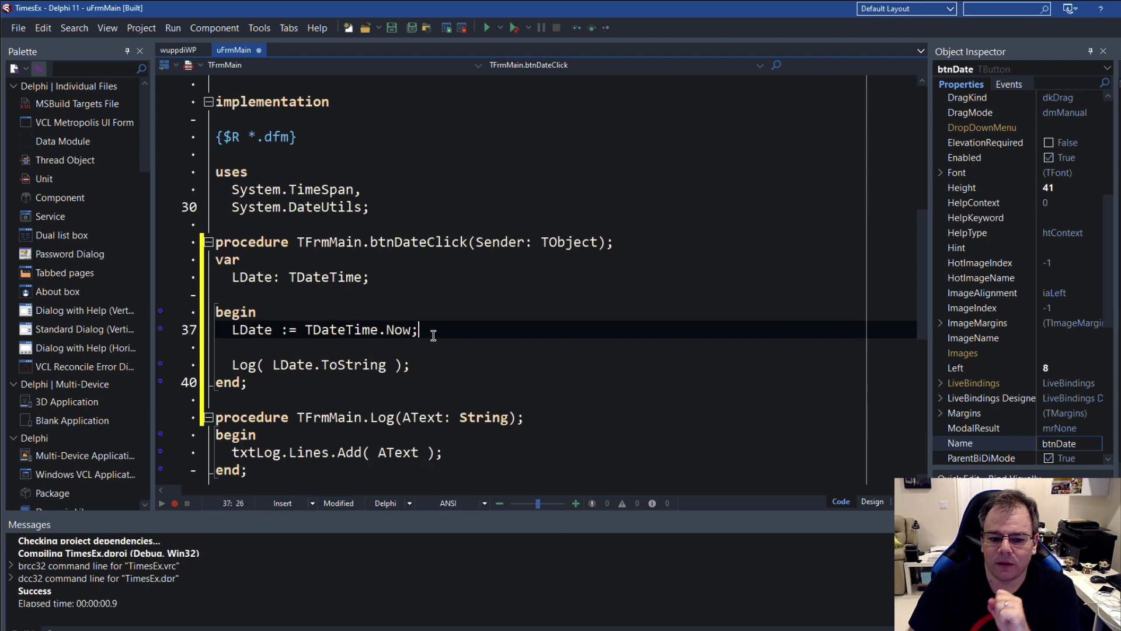
key(ctrl+space)
text(U)
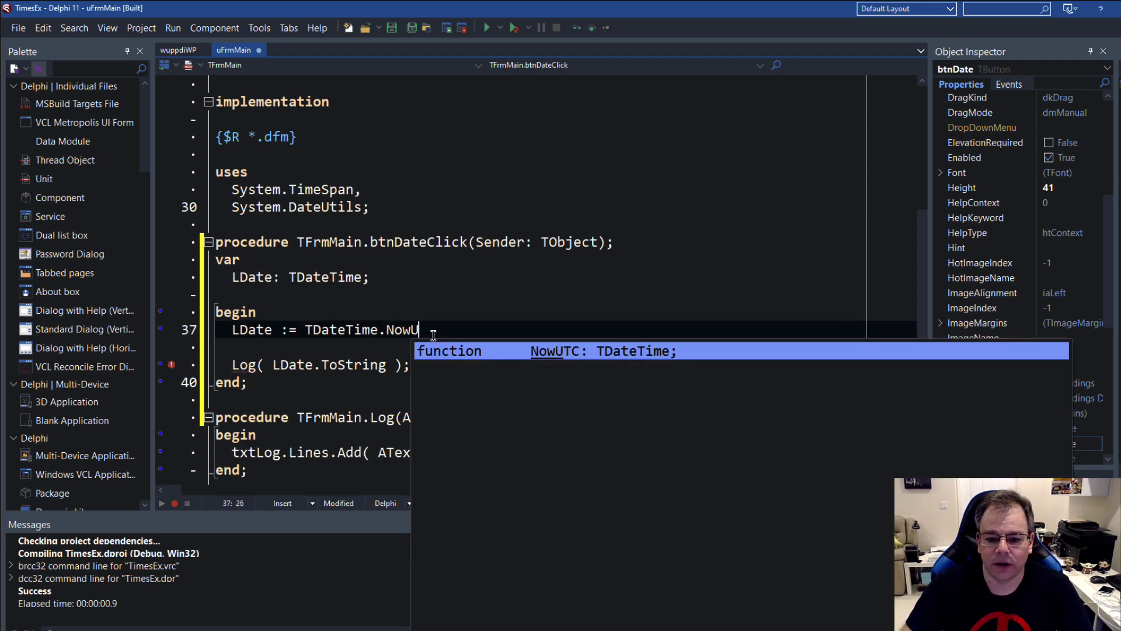
key(Return)
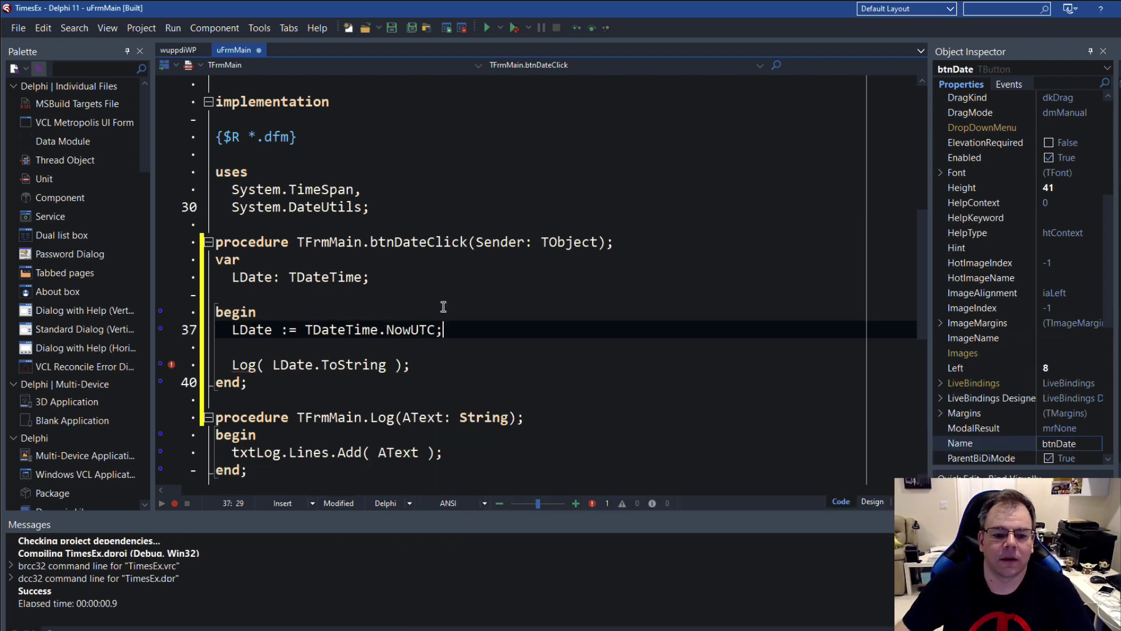
click(485, 31)
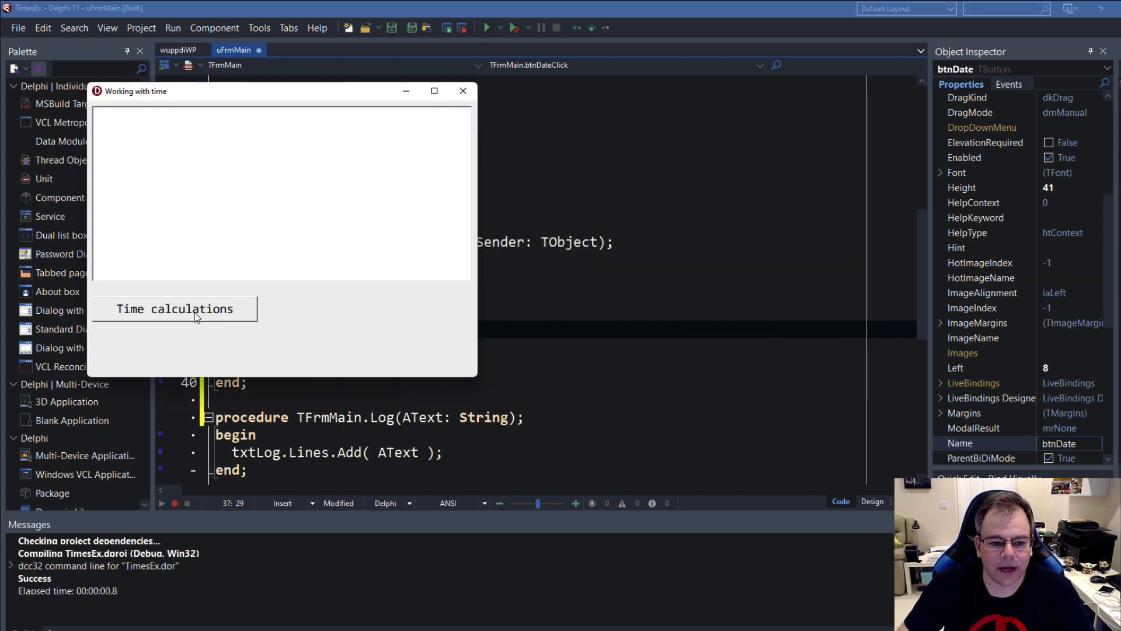
click(195, 316)
mouse_move(227, 97)
mouse_down()
mouse_move(577, 131)
mouse_move(631, 168)
mouse_up()
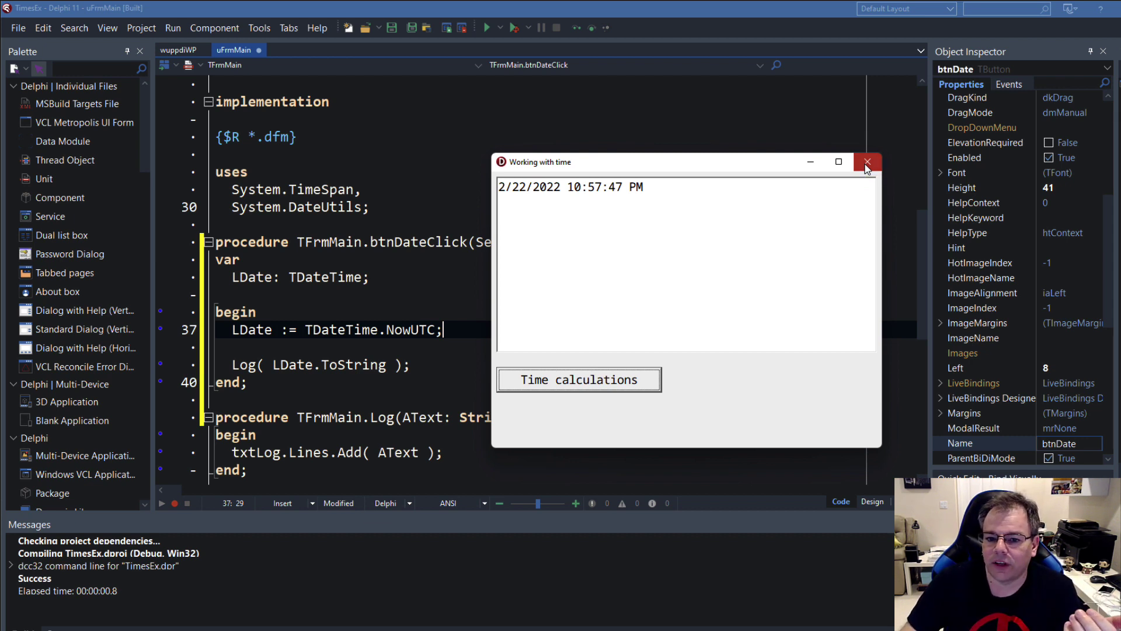
click(866, 163)
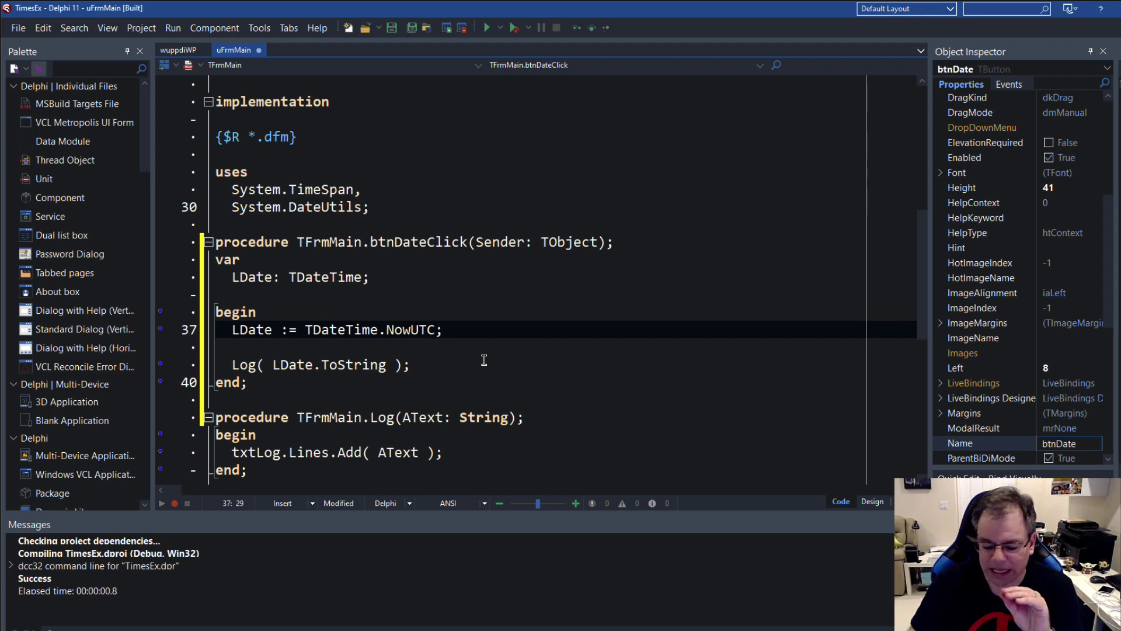
Erase TDateTime.NowUTC on line 37 to make room for a TTimeZone call
key(BackSpace)
key(BackSpace)
key(BackSpace)
key(BackSpace)
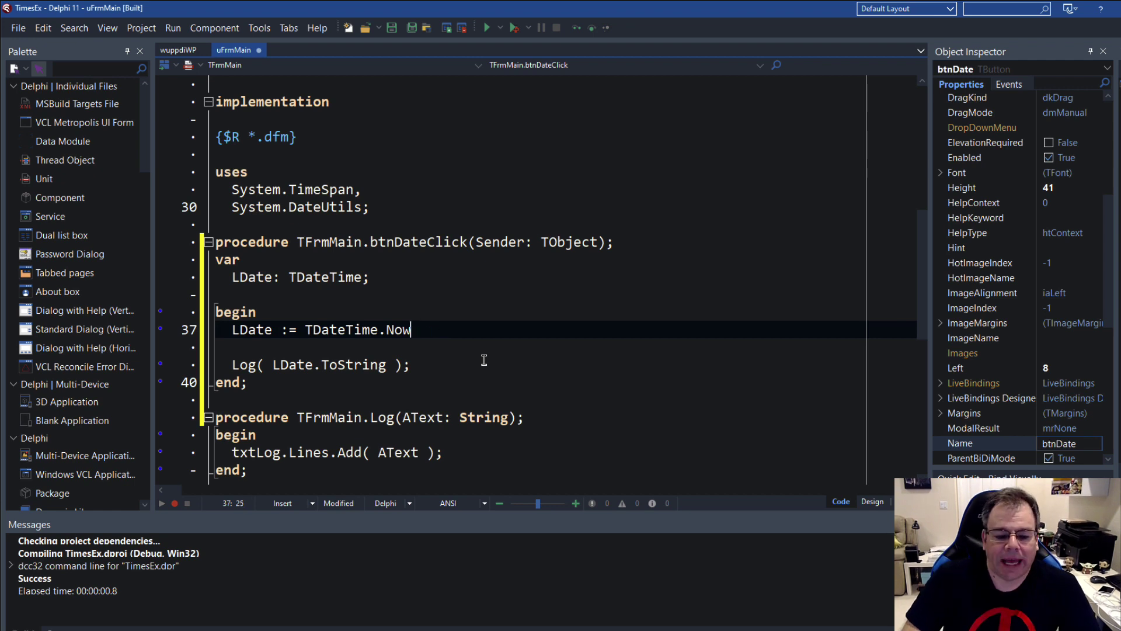
key(BackSpace)
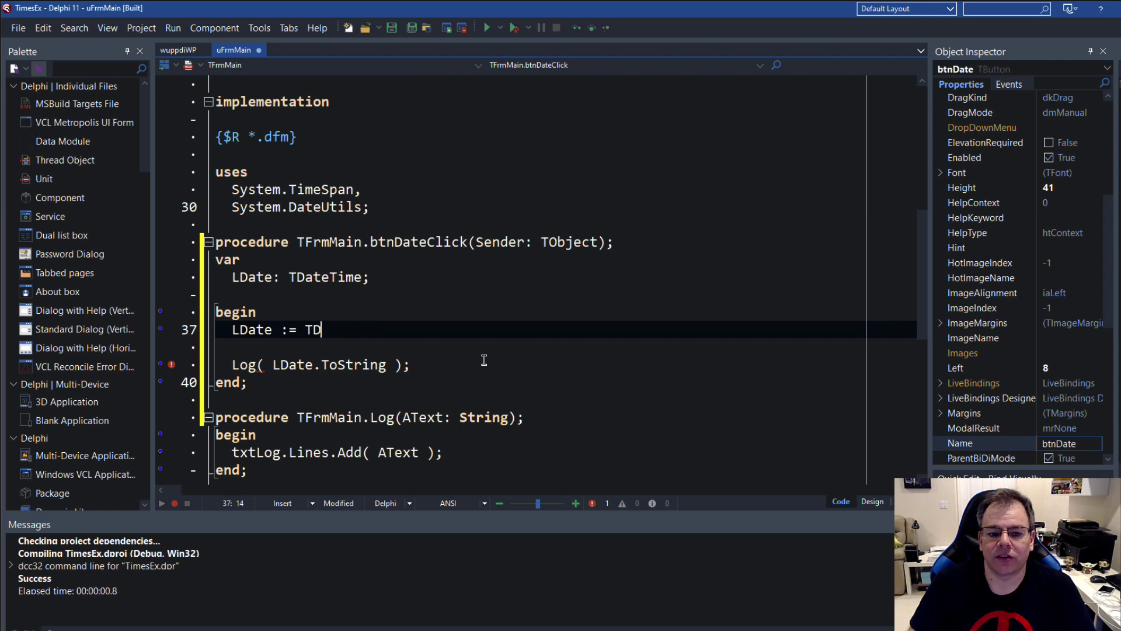
double_click(346, 282)
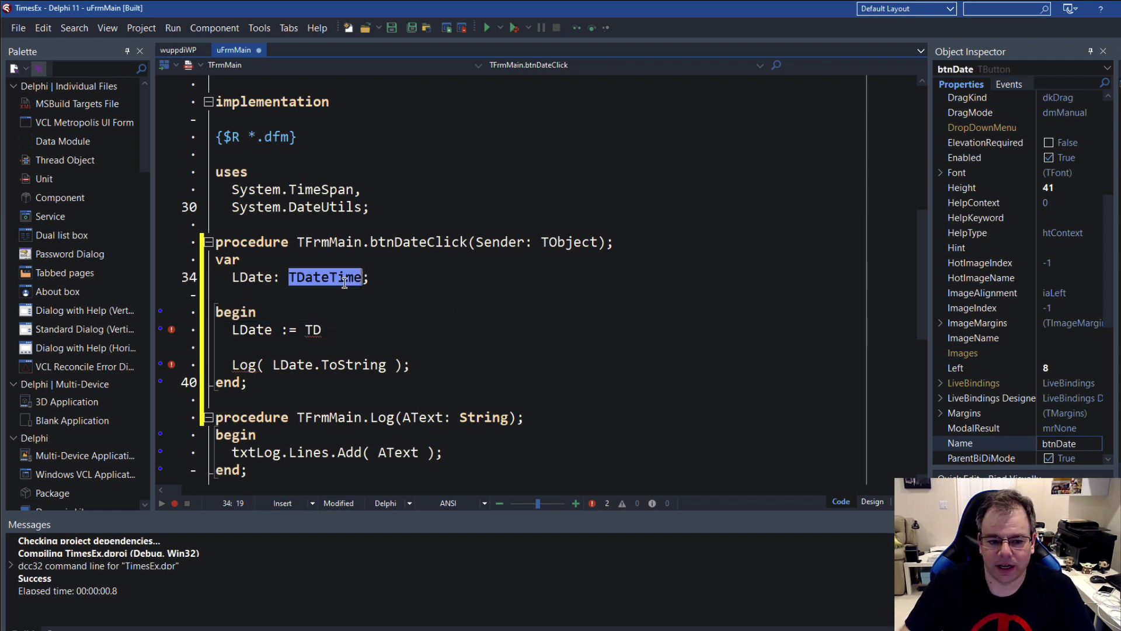
click(333, 333)
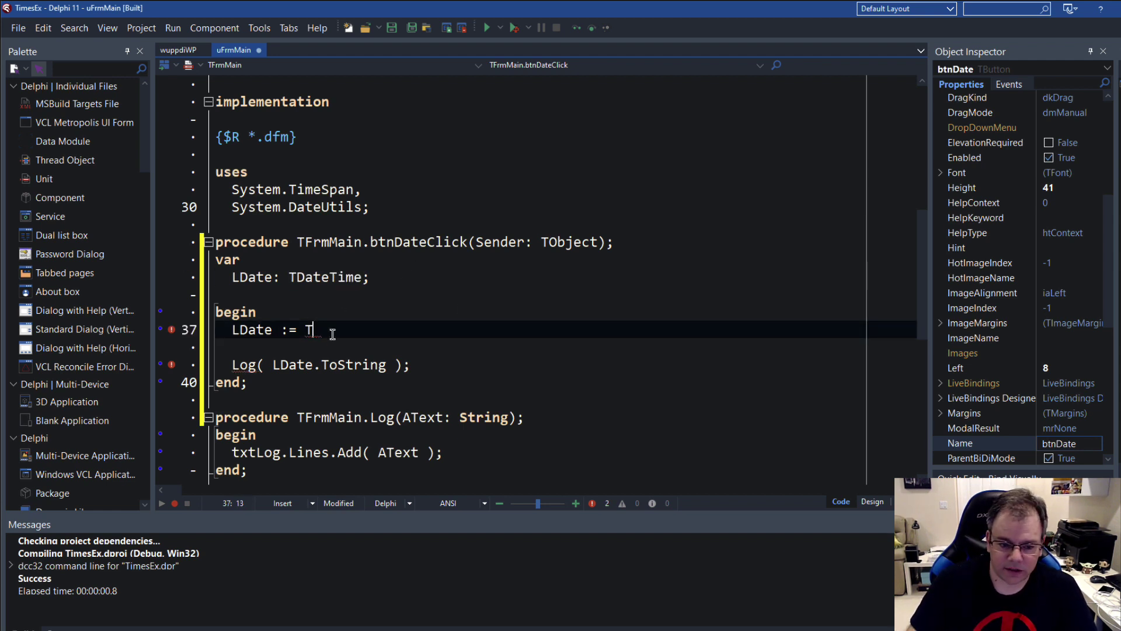
text(TTimeZo)
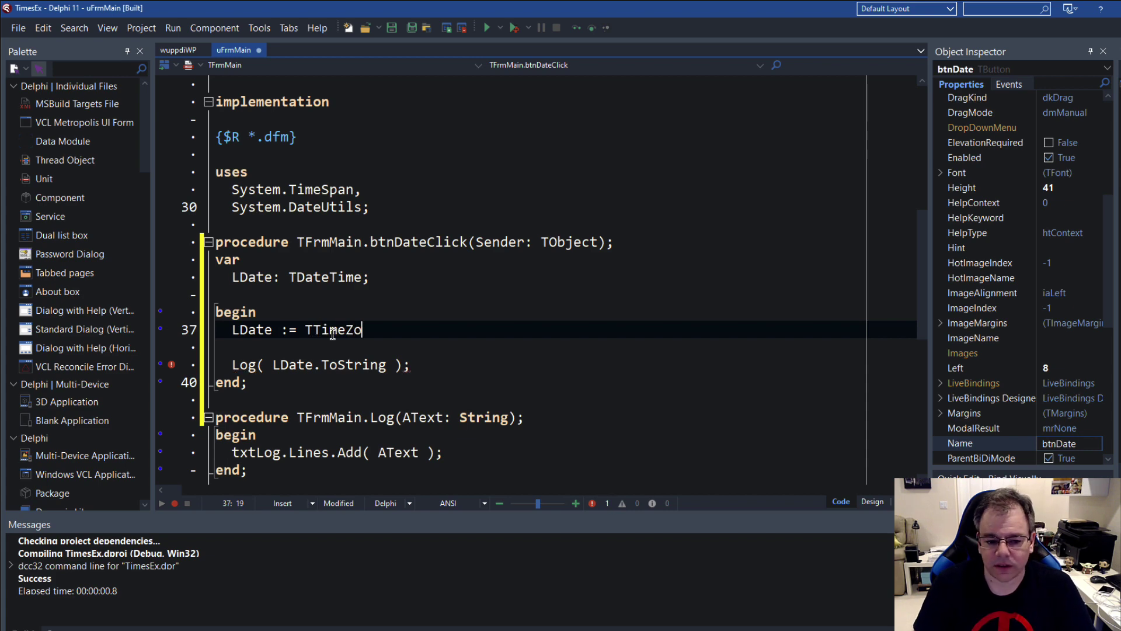
text(ne.)
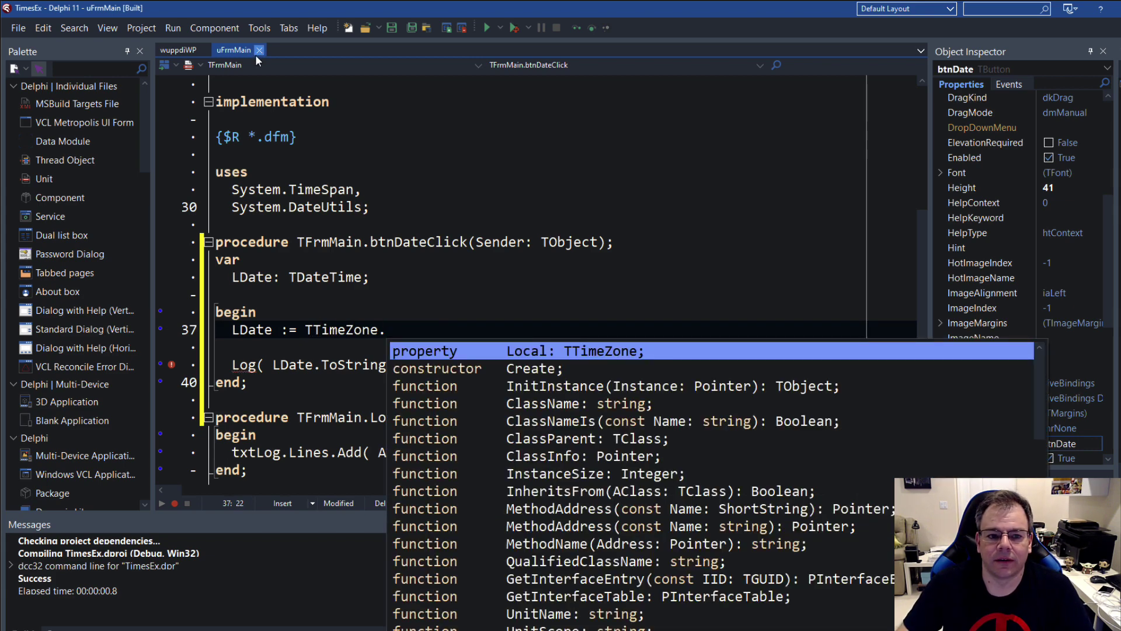
Find and read TTimeZone's class declaration in System.DateUtils, then return to uFrmMain
click(255, 189)
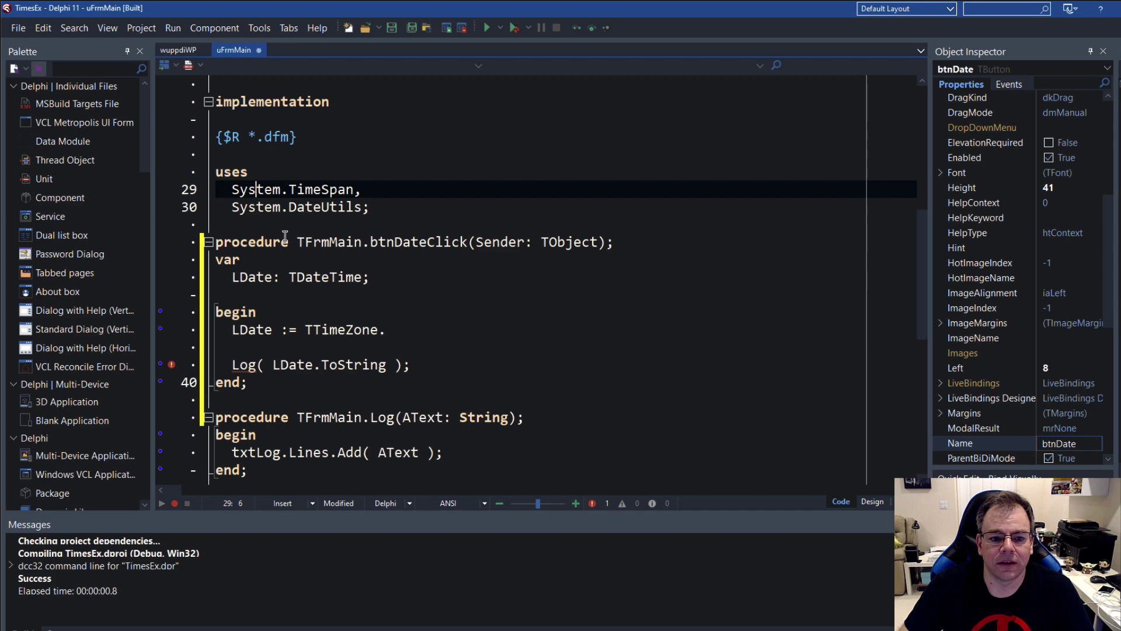
click(322, 210)
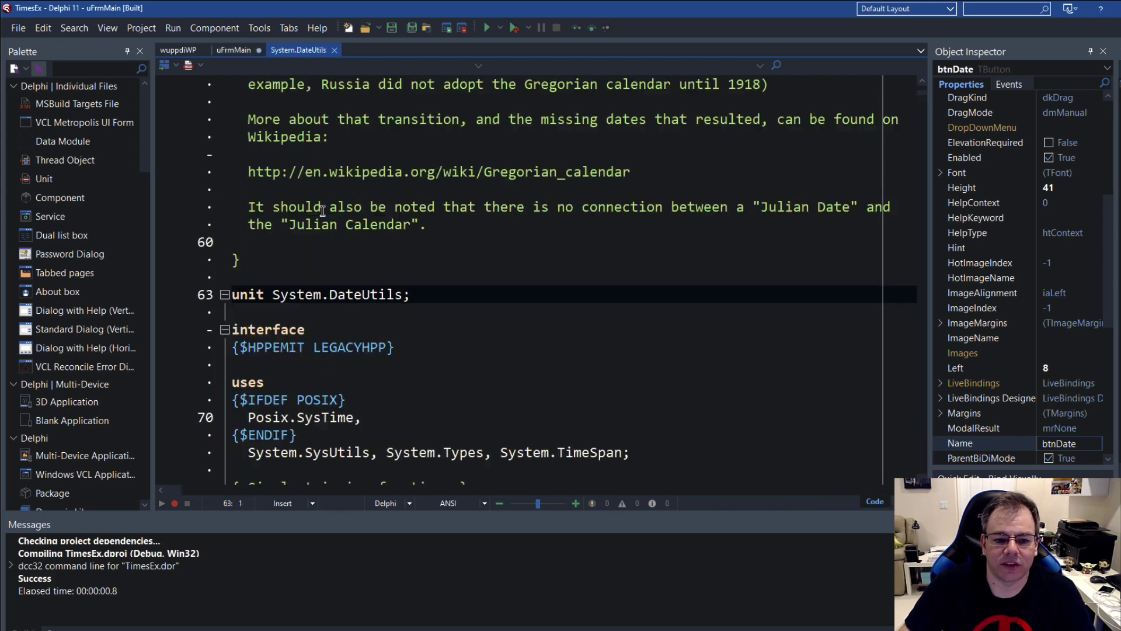
key(ctrl+f)
text(TTimeZone)
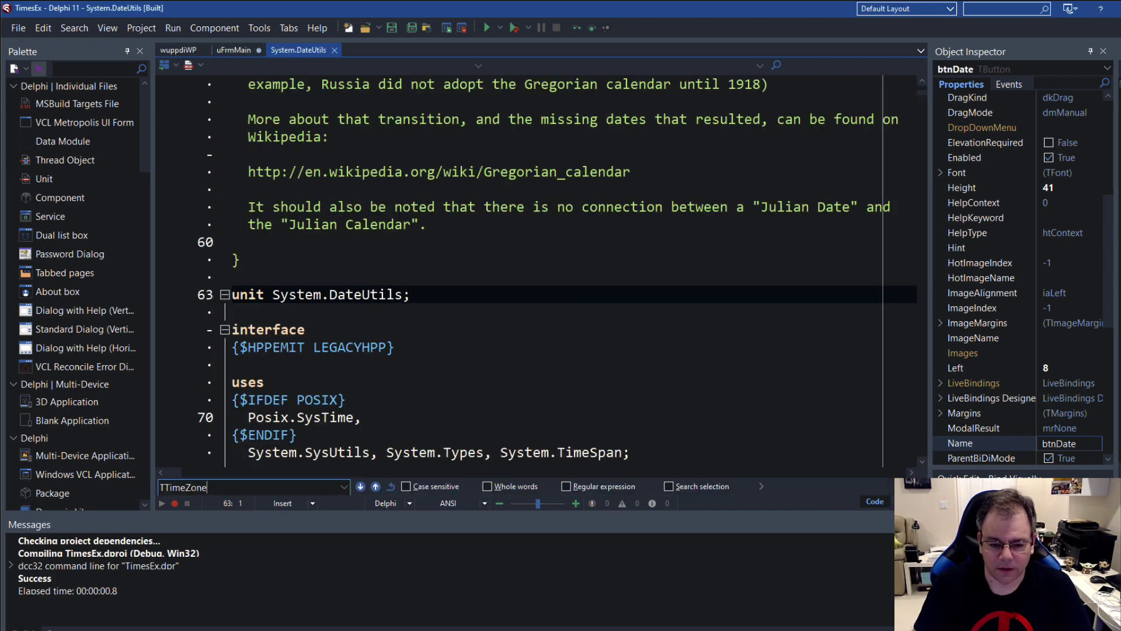
key(Return)
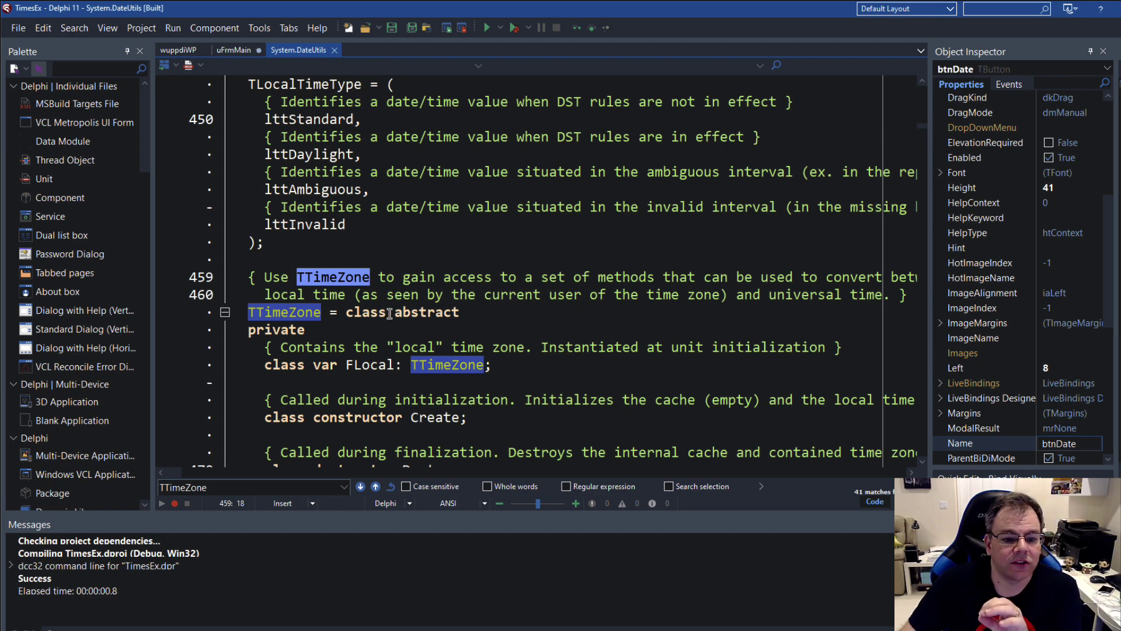
scroll(394, 311, down, 2)
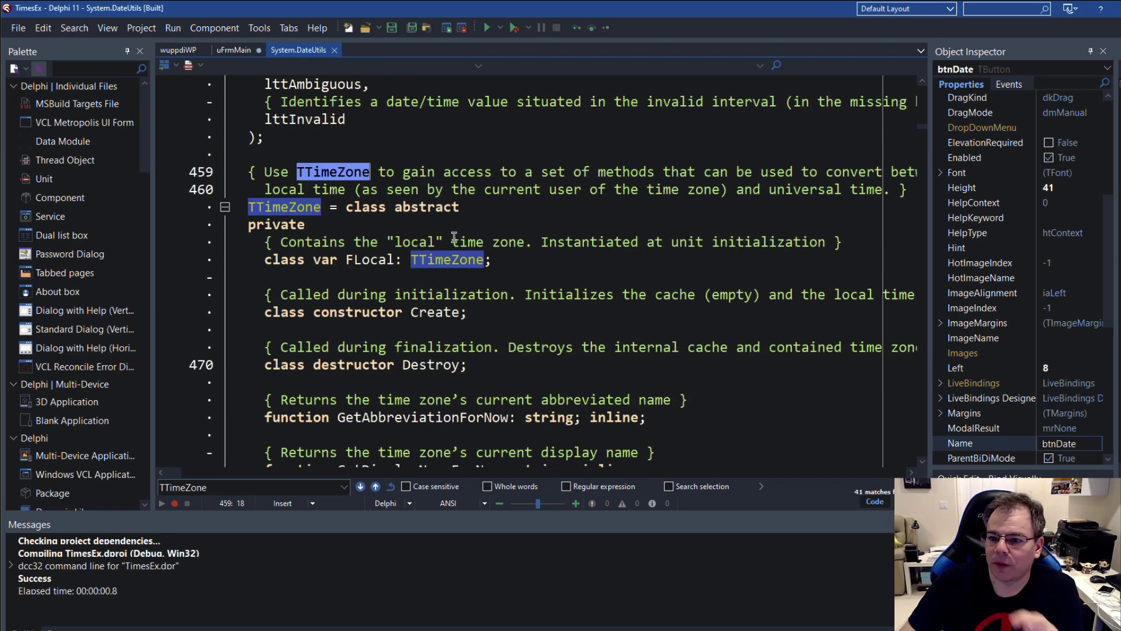
double_click(367, 208)
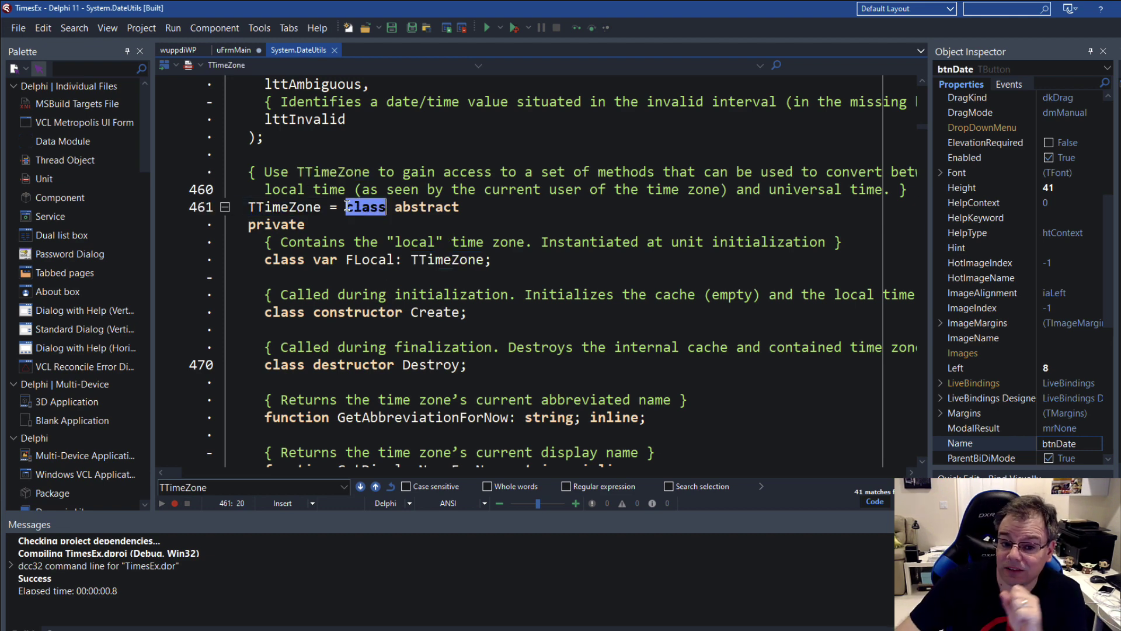
click(235, 49)
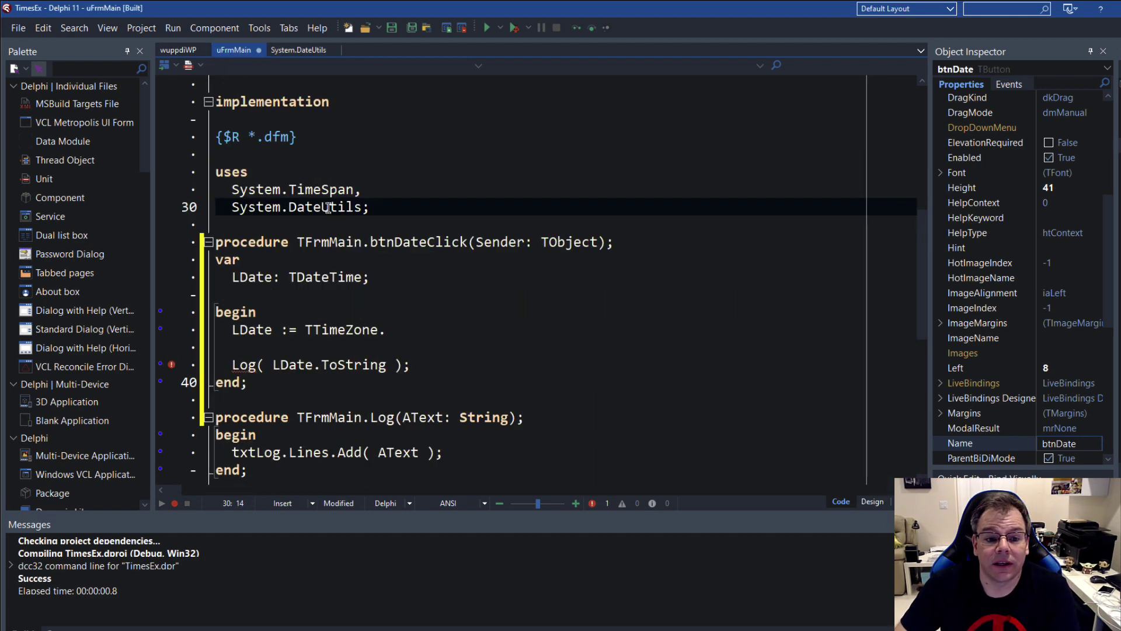
Browse TTimeZone's members after the dot, then jump to its declaration from line 37
click(379, 338)
text(.)
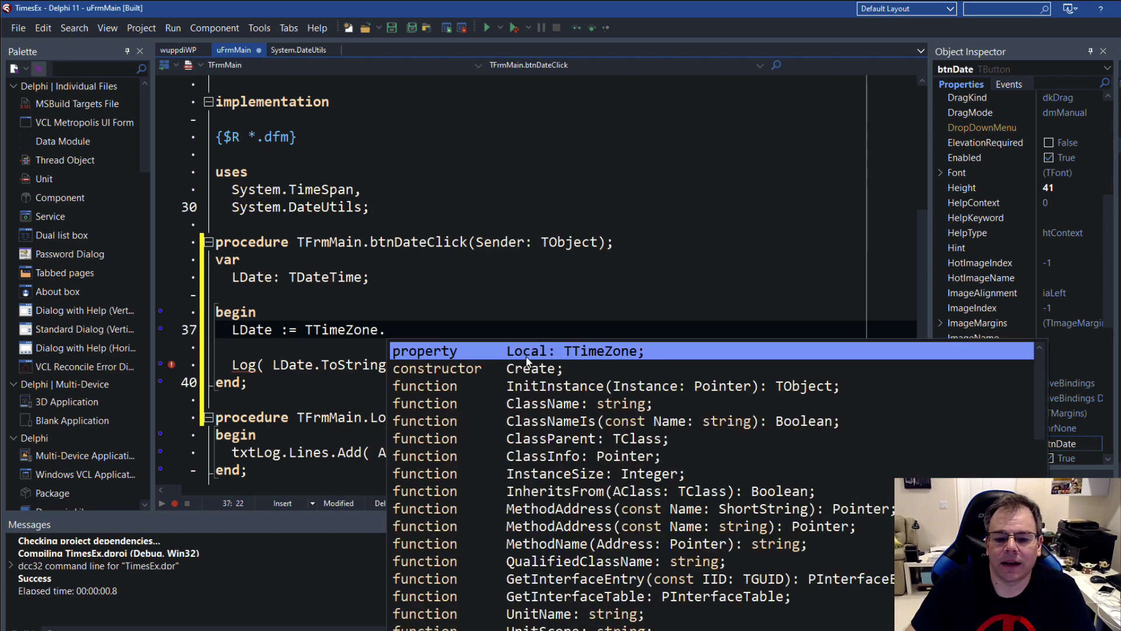
text(Local)
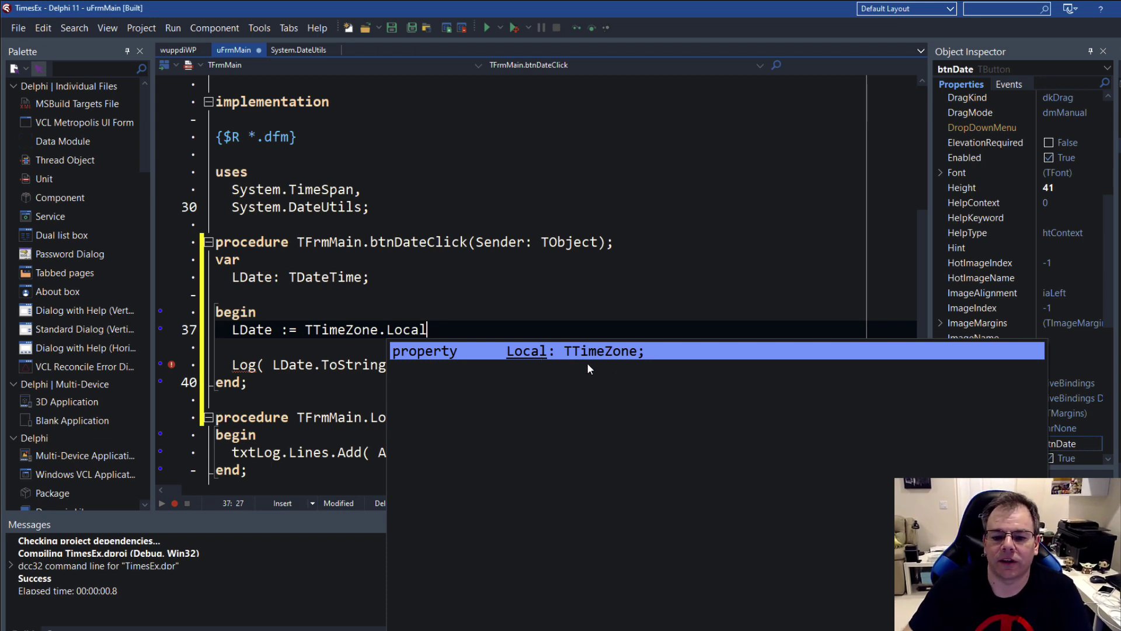
click(389, 301)
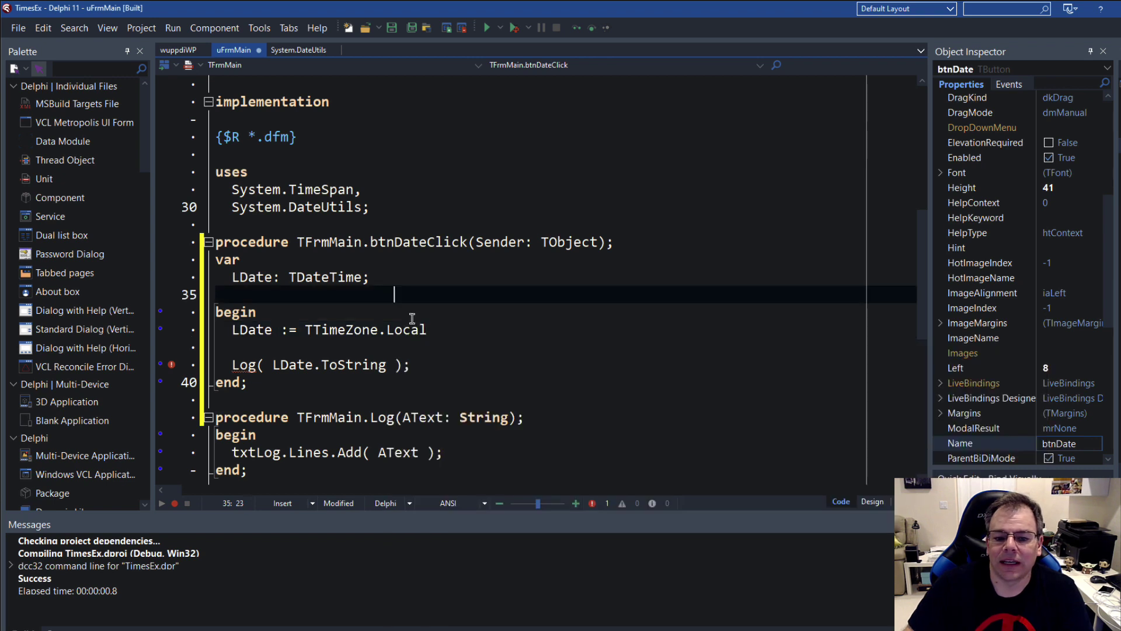
click(346, 330)
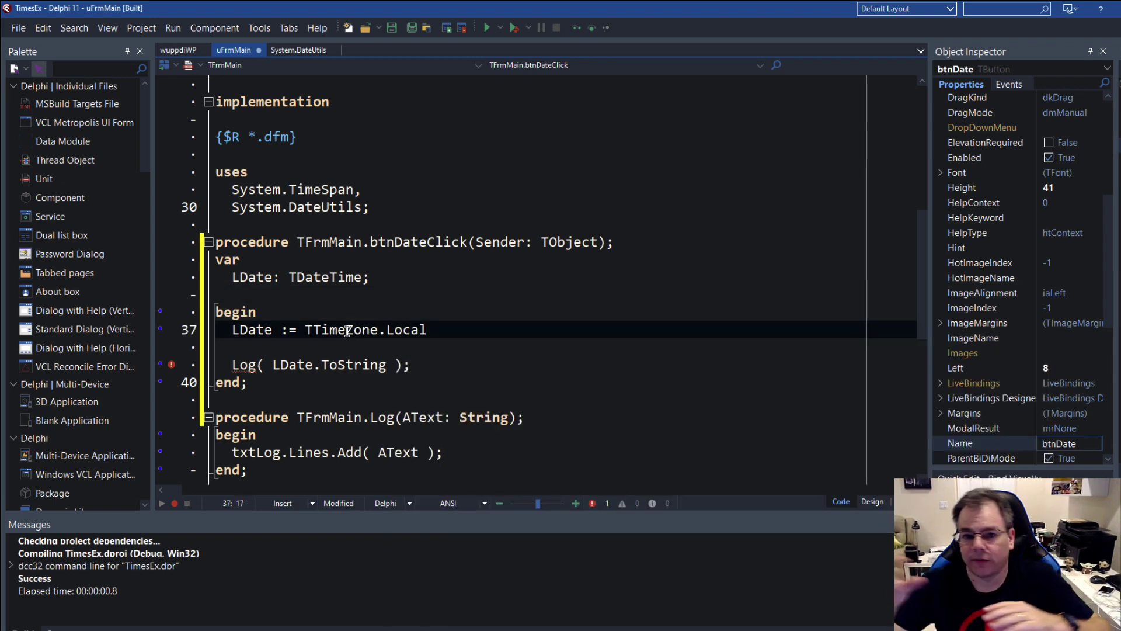
ctrl+click(345, 329)
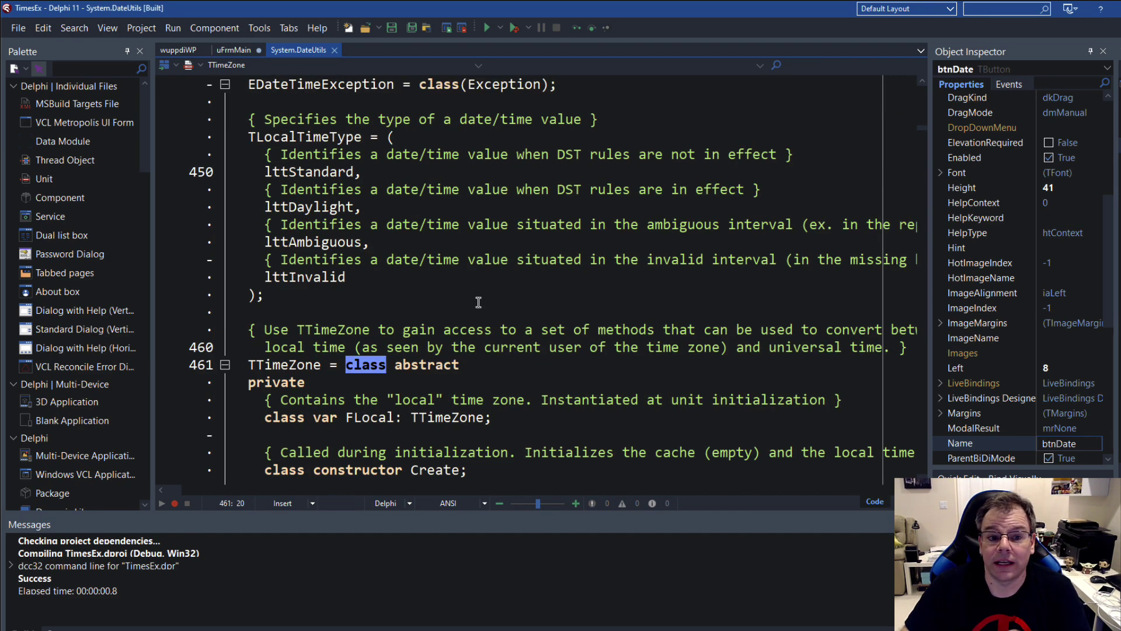
double_click(339, 331)
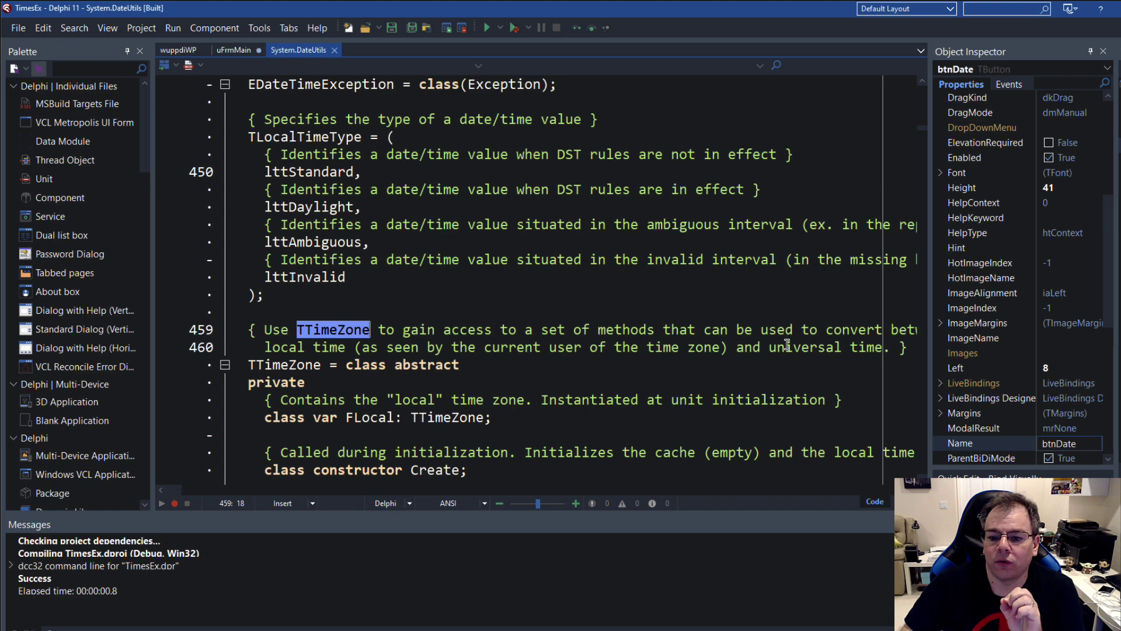
scroll(177, 485, right, 3)
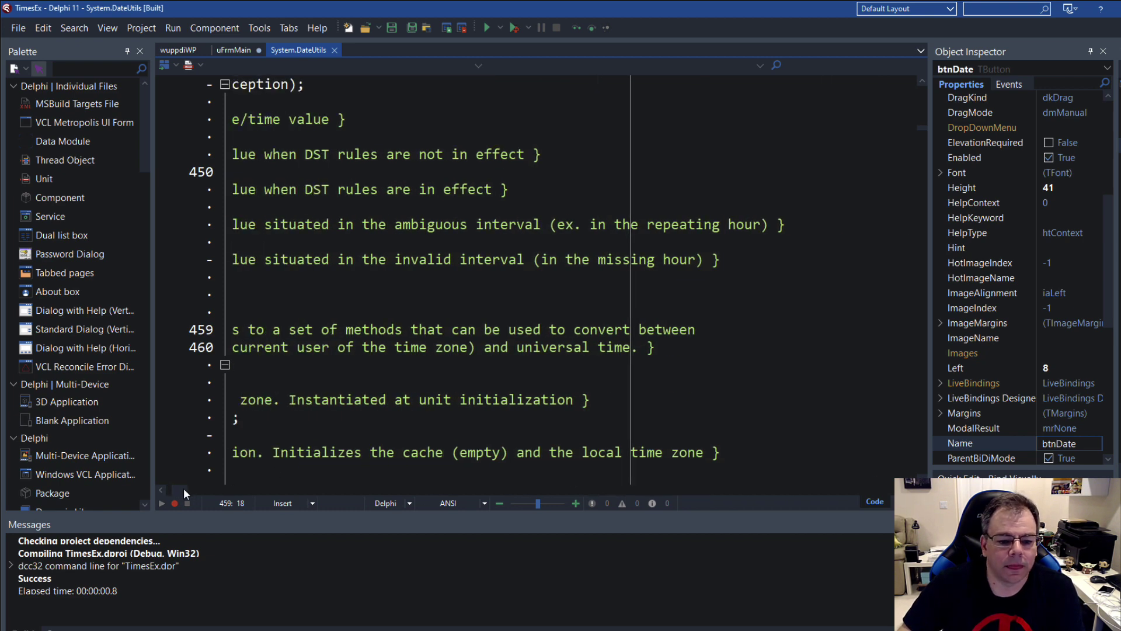
drag(183, 488, 175, 490)
double_click(288, 348)
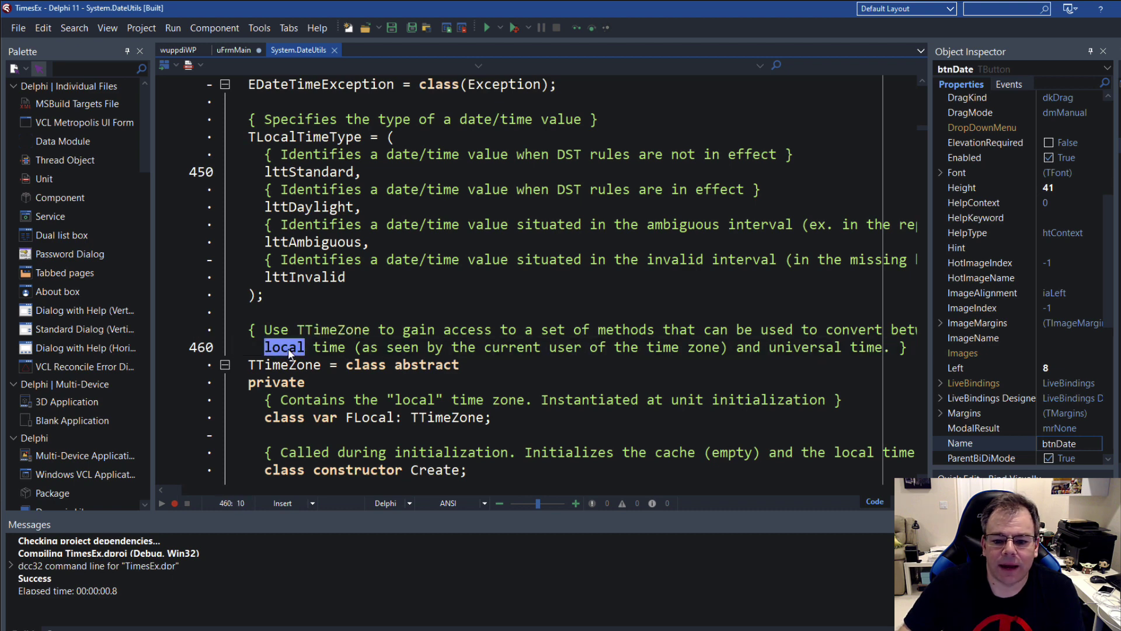
double_click(808, 354)
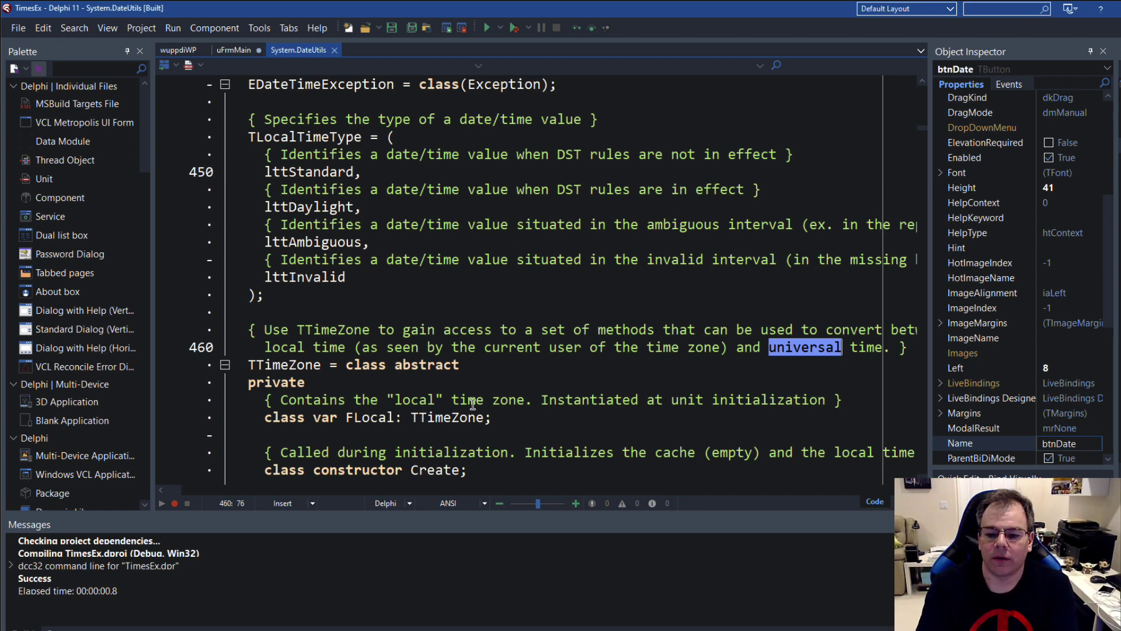
scroll(475, 383, down, 1)
scroll(465, 368, down, 1)
scroll(466, 368, up, 2)
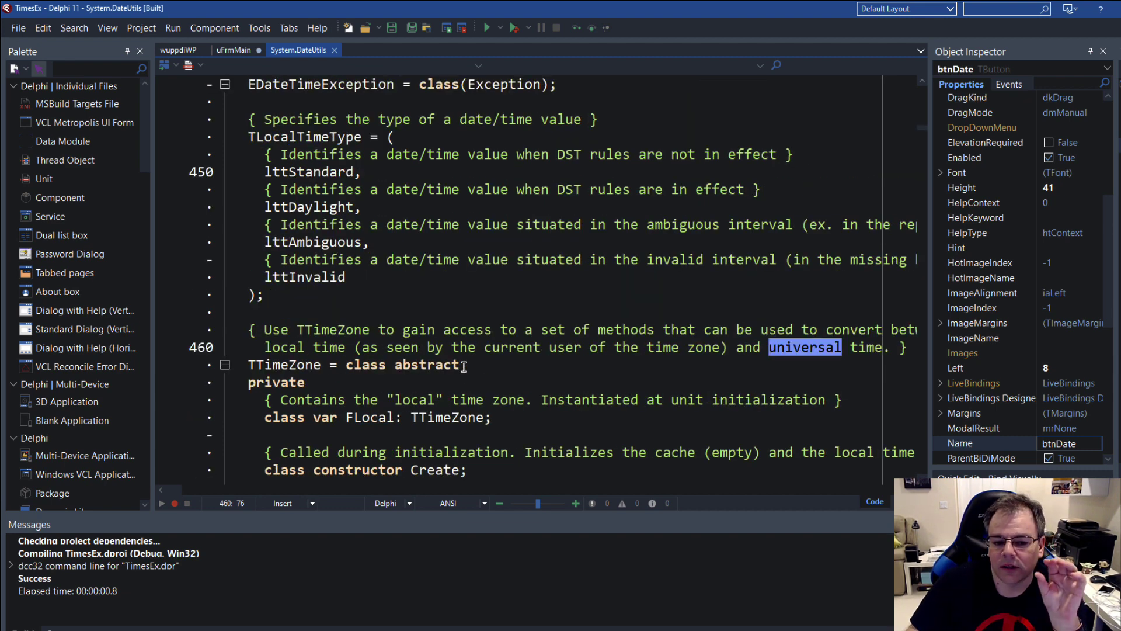
scroll(465, 365, down, 2)
scroll(464, 372, down, 1)
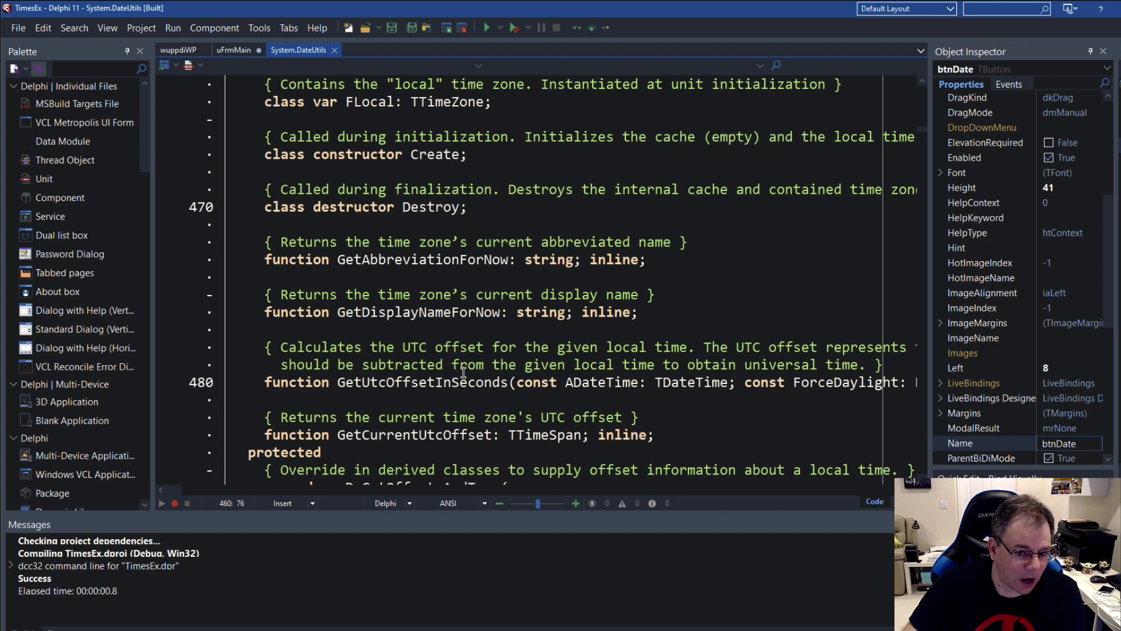
scroll(464, 372, down, 2)
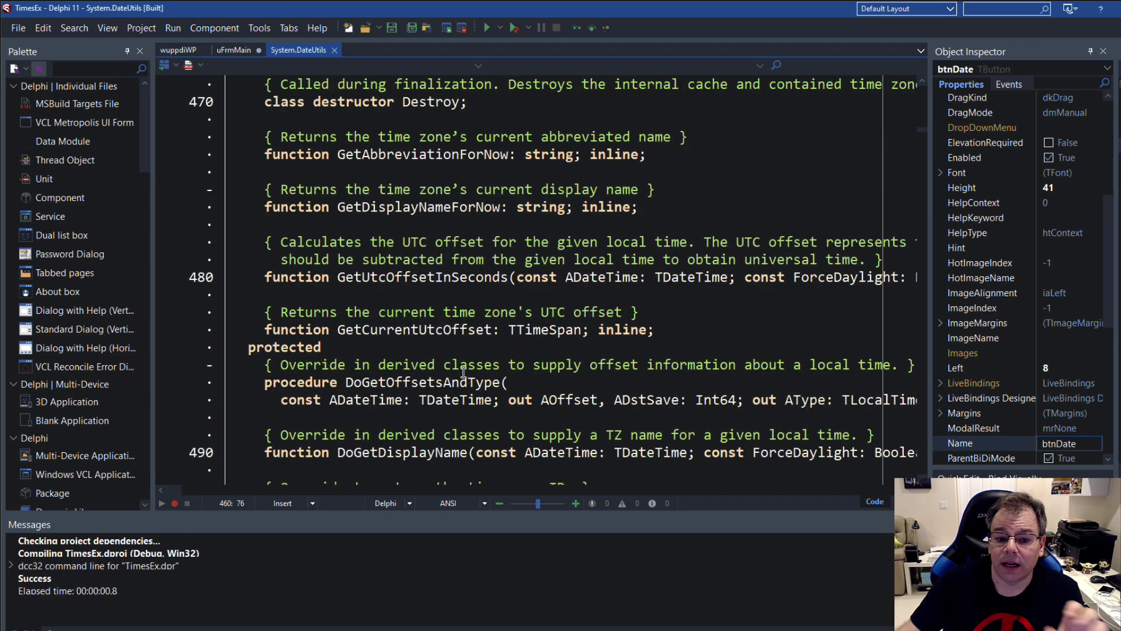
scroll(463, 372, down, 1)
scroll(465, 386, down, 4)
scroll(464, 350, down, 2)
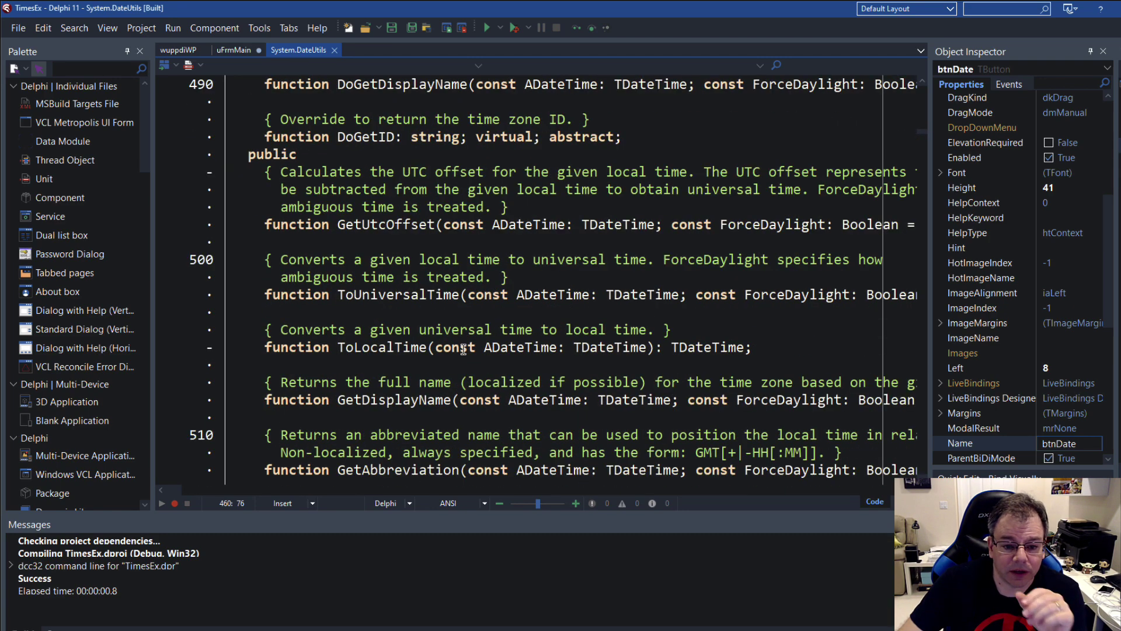
Review TTimeZone's public GetUtcOffset, ToUniversalTime and ToLocalTime functions, then return to uFrmMain
double_click(263, 157)
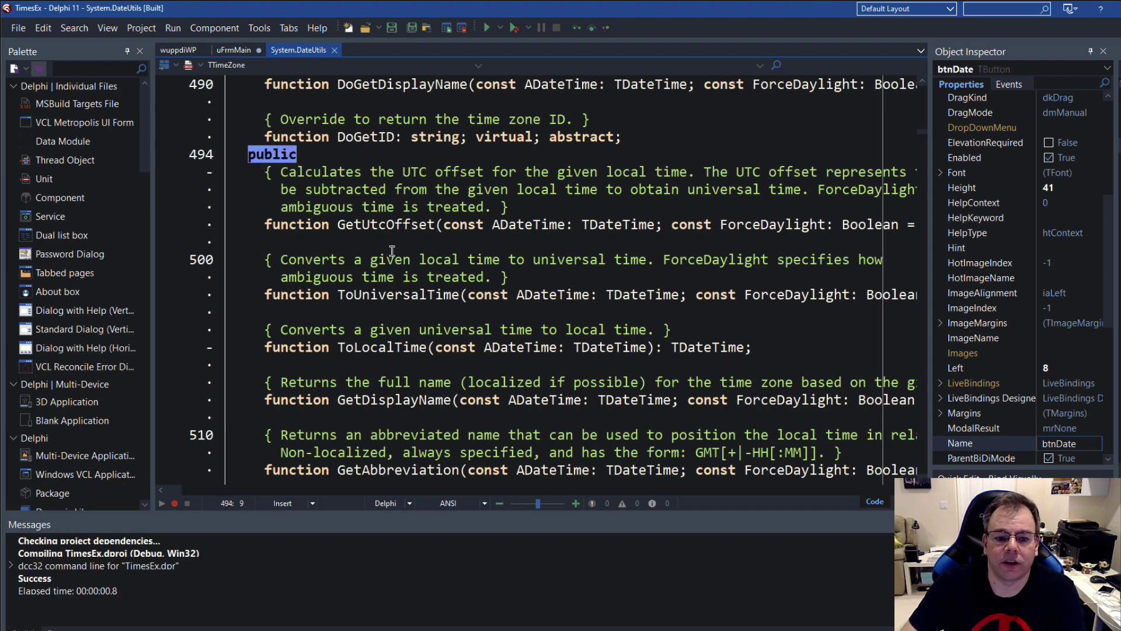
double_click(384, 229)
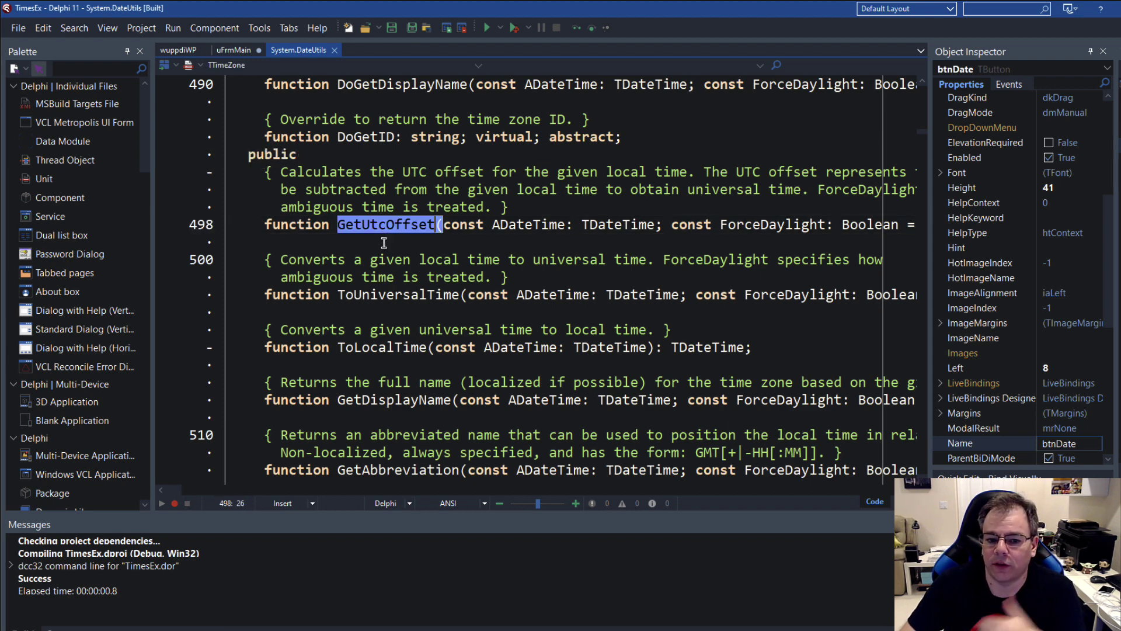
double_click(385, 295)
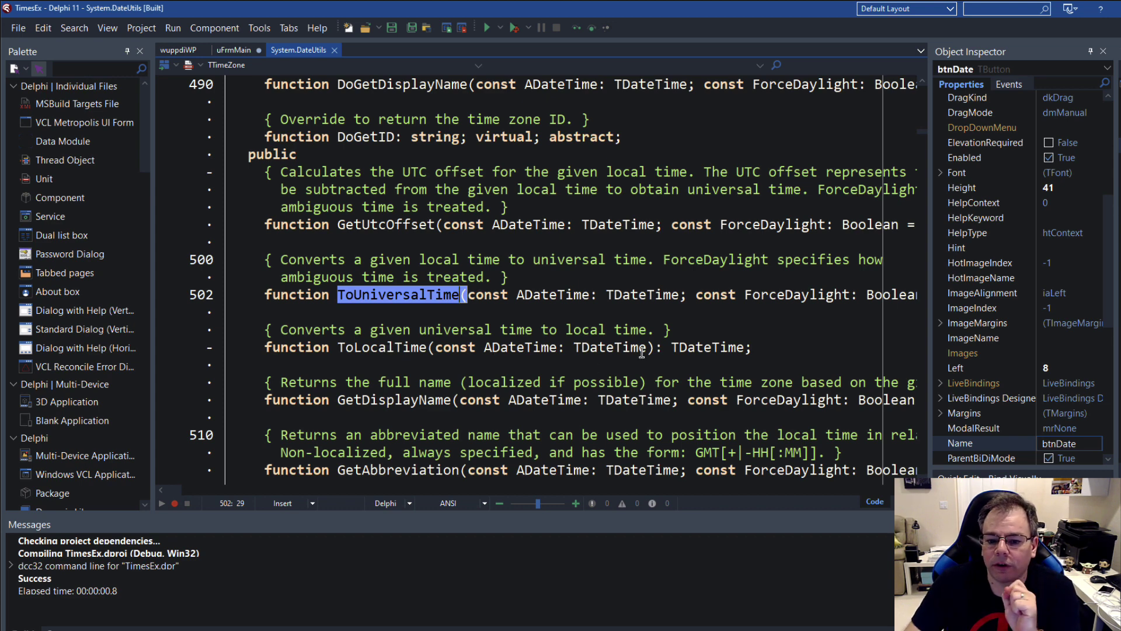
drag(642, 350, 459, 330)
double_click(400, 350)
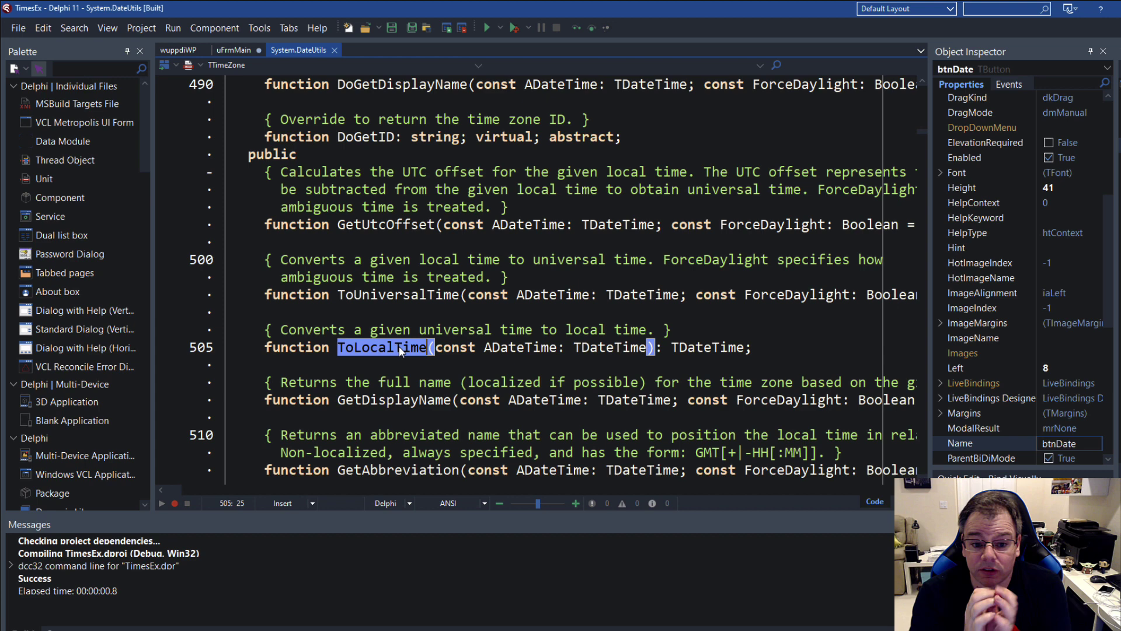
double_click(392, 298)
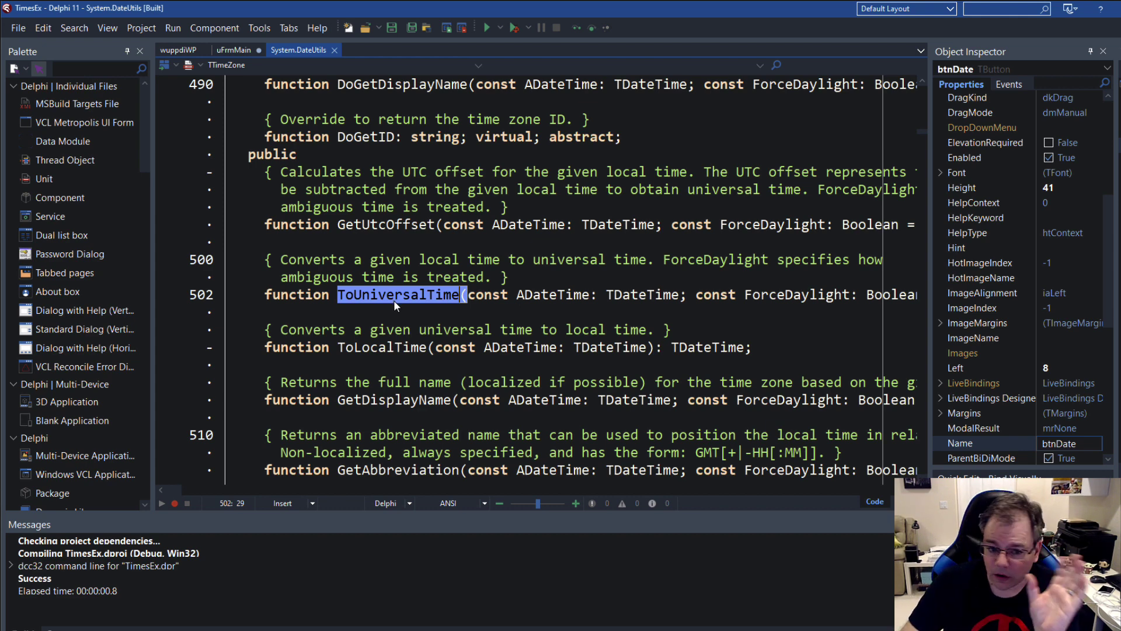
click(484, 291)
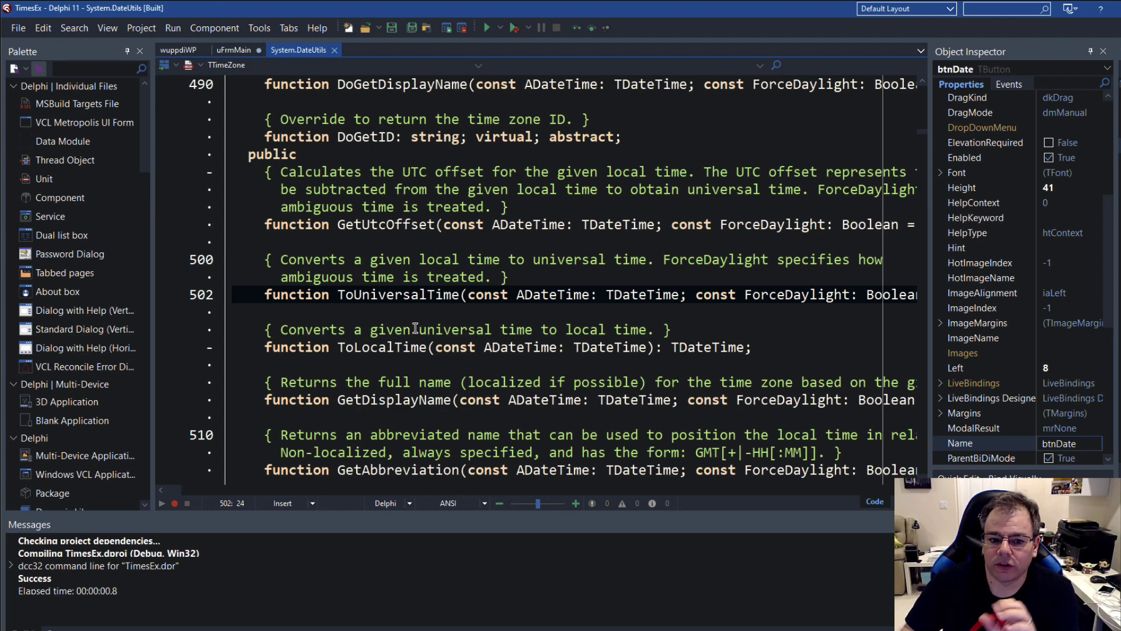
double_click(404, 296)
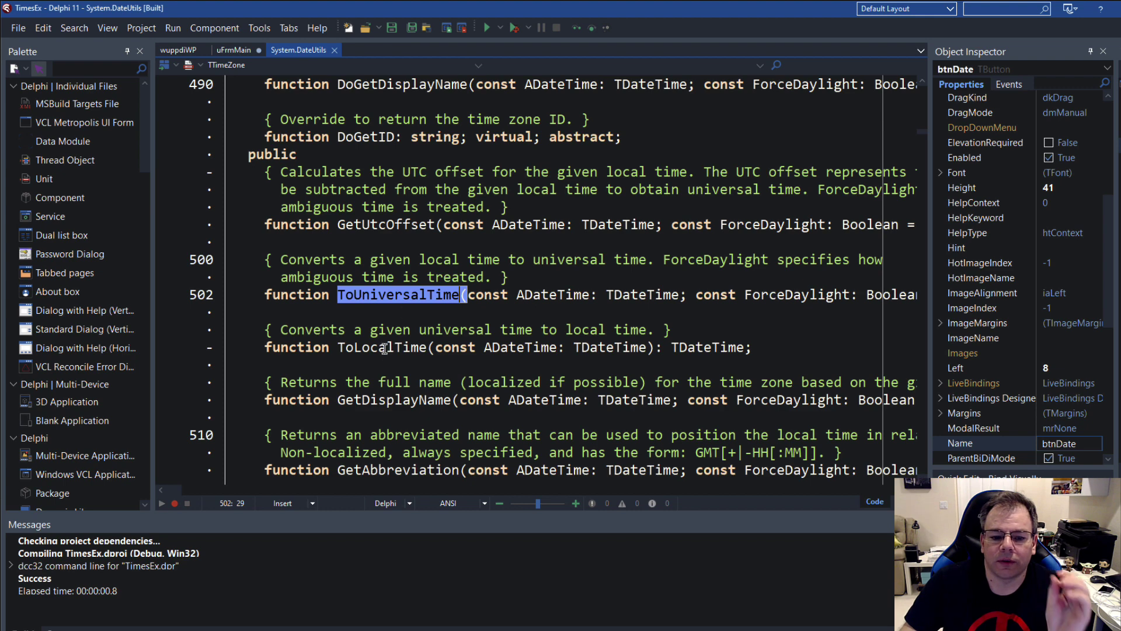
double_click(386, 349)
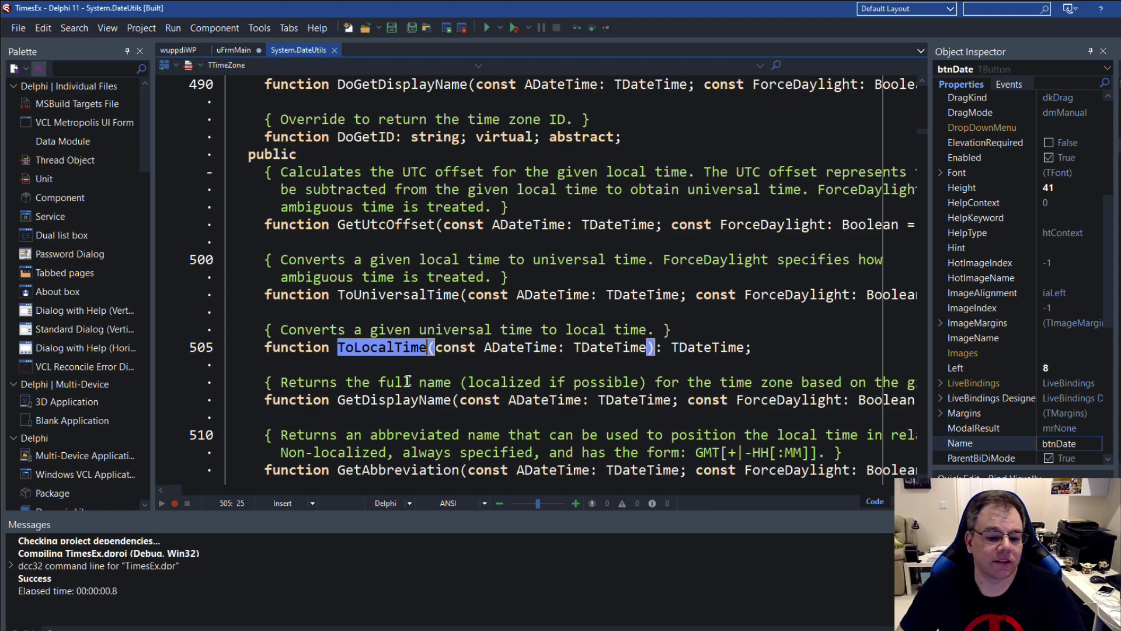
scroll(386, 240, up, 3)
scroll(386, 241, up, 4)
scroll(386, 241, up, 5)
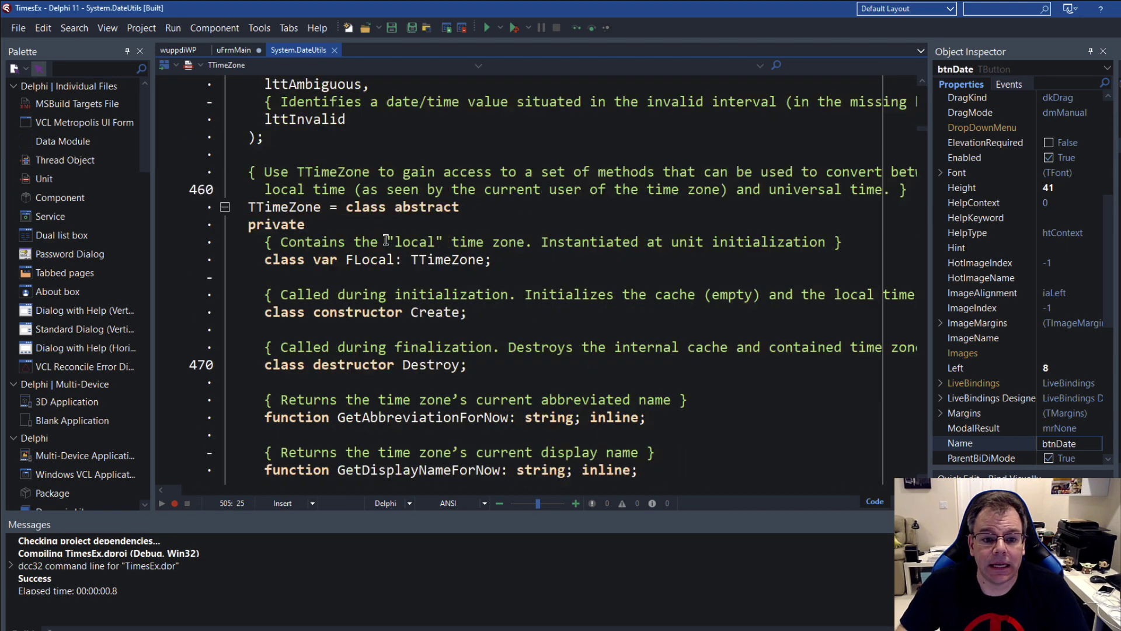
scroll(386, 241, up, 2)
double_click(314, 311)
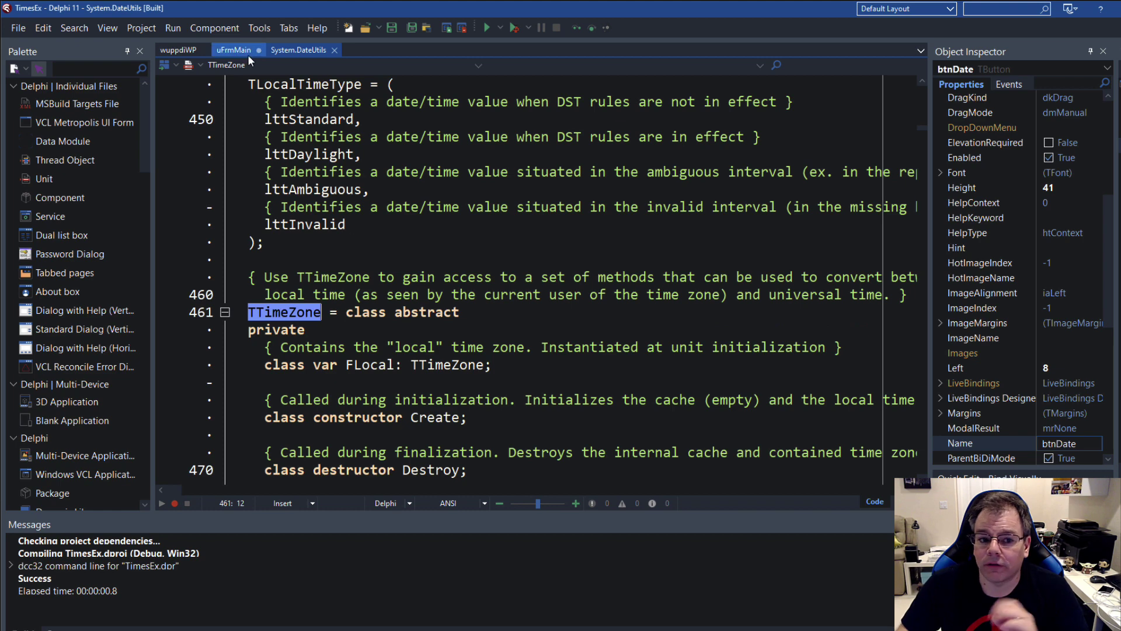
click(232, 51)
scroll(321, 293, down, 1)
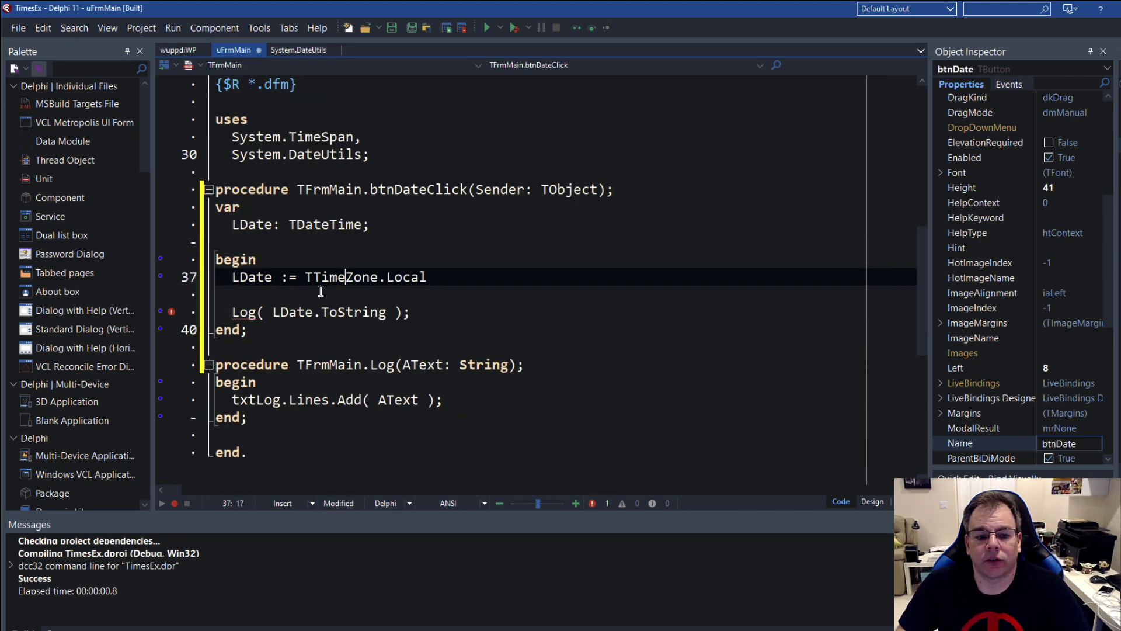
Extend LDate's assignment to TTimeZone.Local.To, browse ToUniversalTime in Code Insight, then dismiss it
click(431, 278)
key(BackSpace)
key(BackSpace)
key(BackSpace)
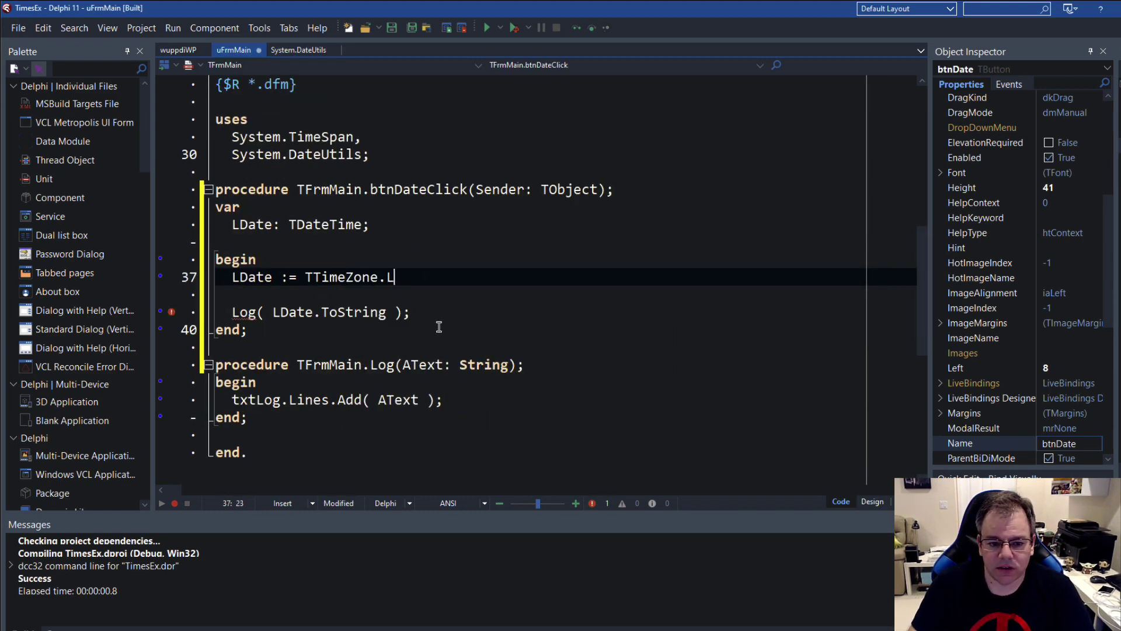
text(.Local)
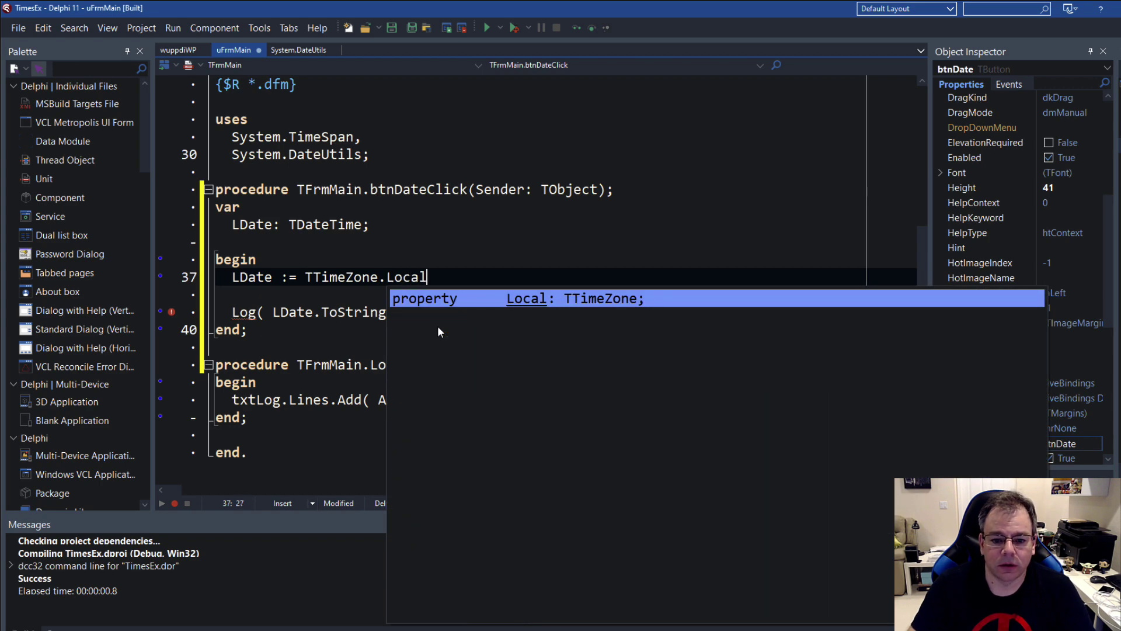
text(.T)
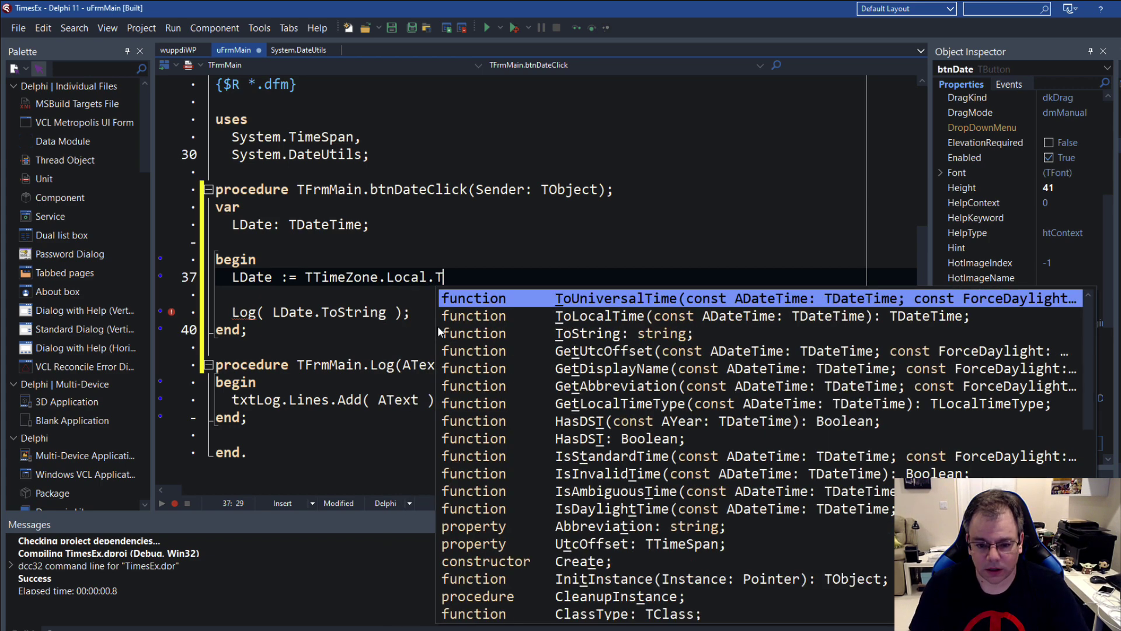
text(o)
key(Down)
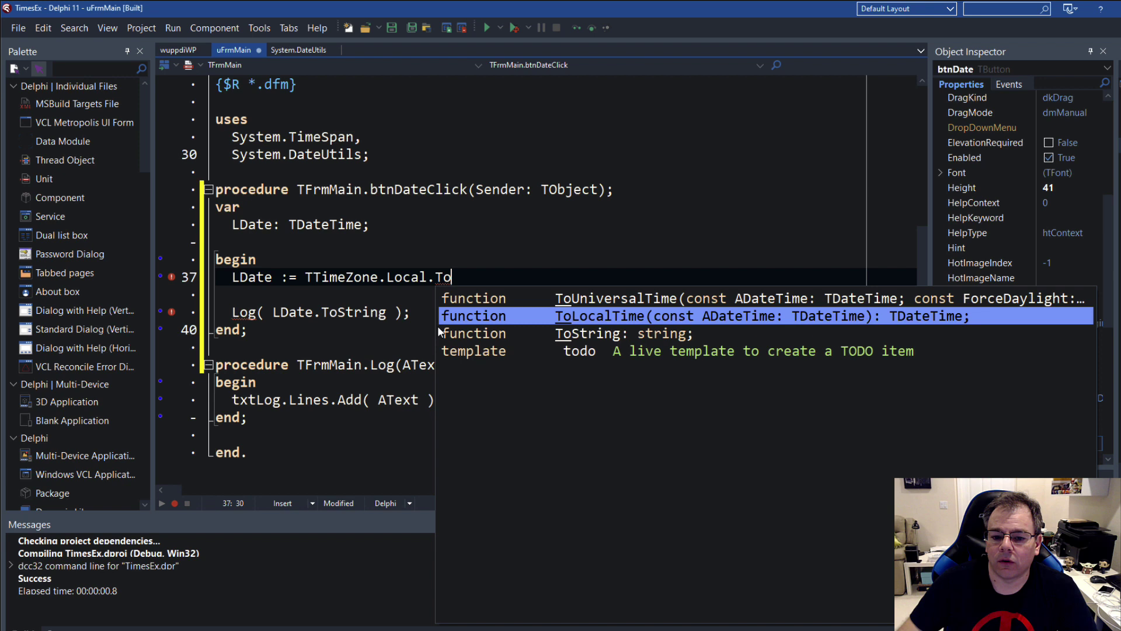
key(Up)
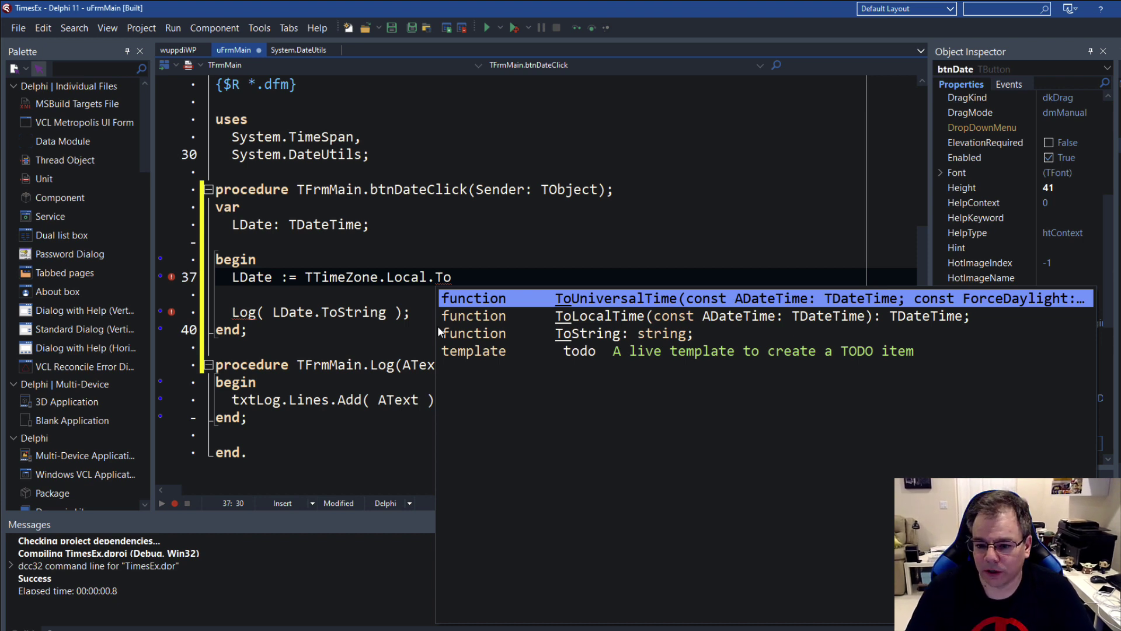
key(Escape)
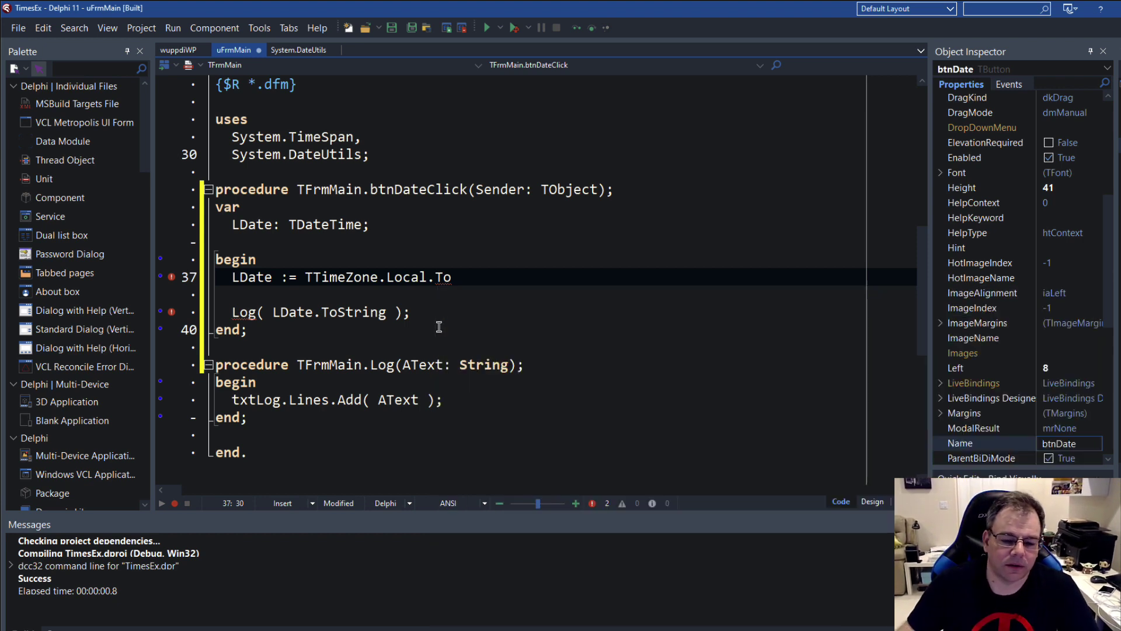
Replace the EncodeDate text after begin with the assignment LDate := Now;
key(Up)
key(Up)
key(Up)
key(Return)
key(Down)
key(Down)
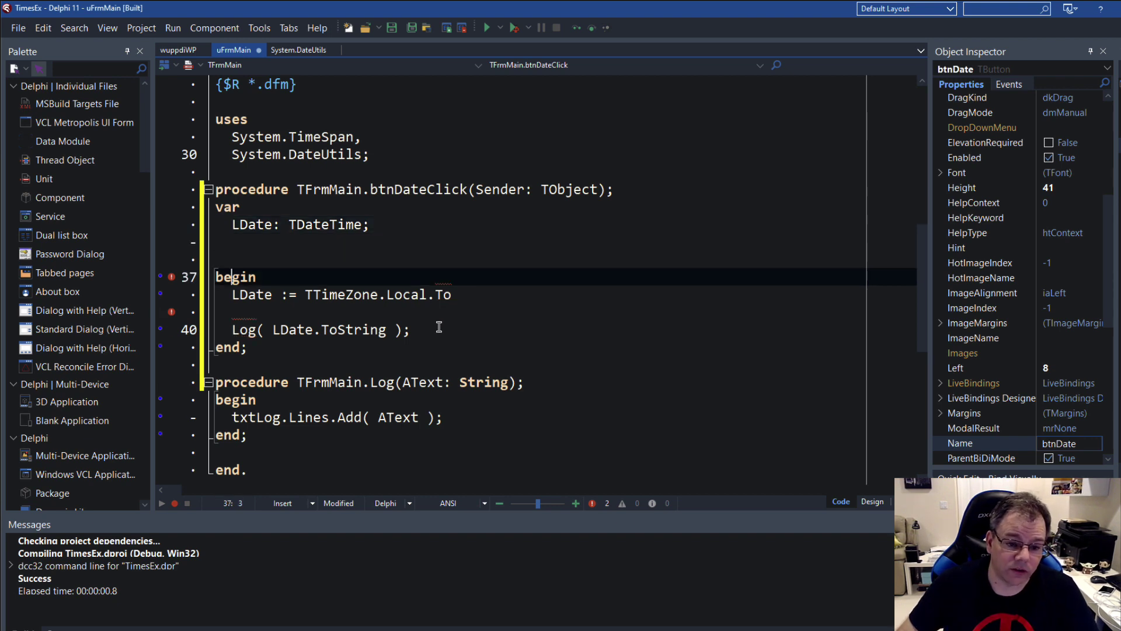
key(End)
key(Return)
key(Return)
key(Up)
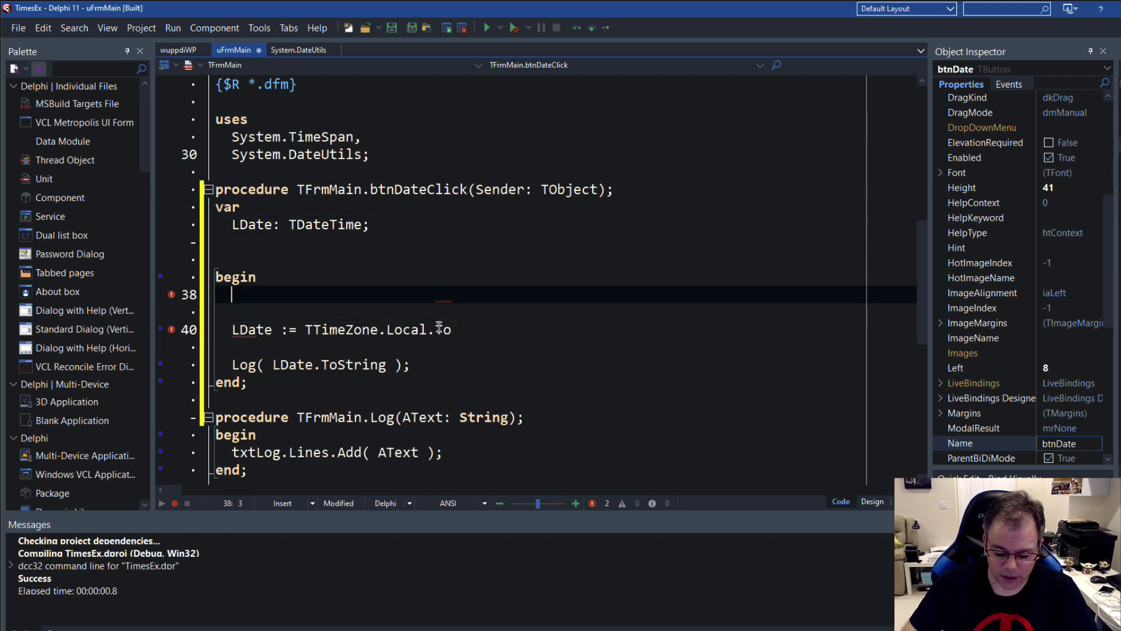
text(LDate )
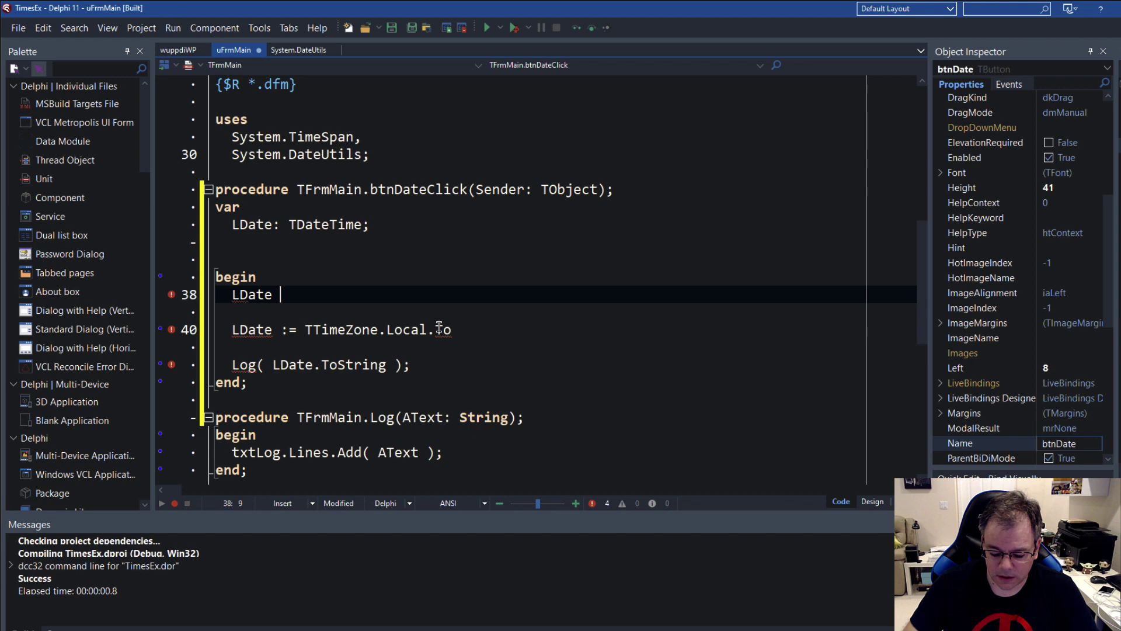
text(:= Encode)
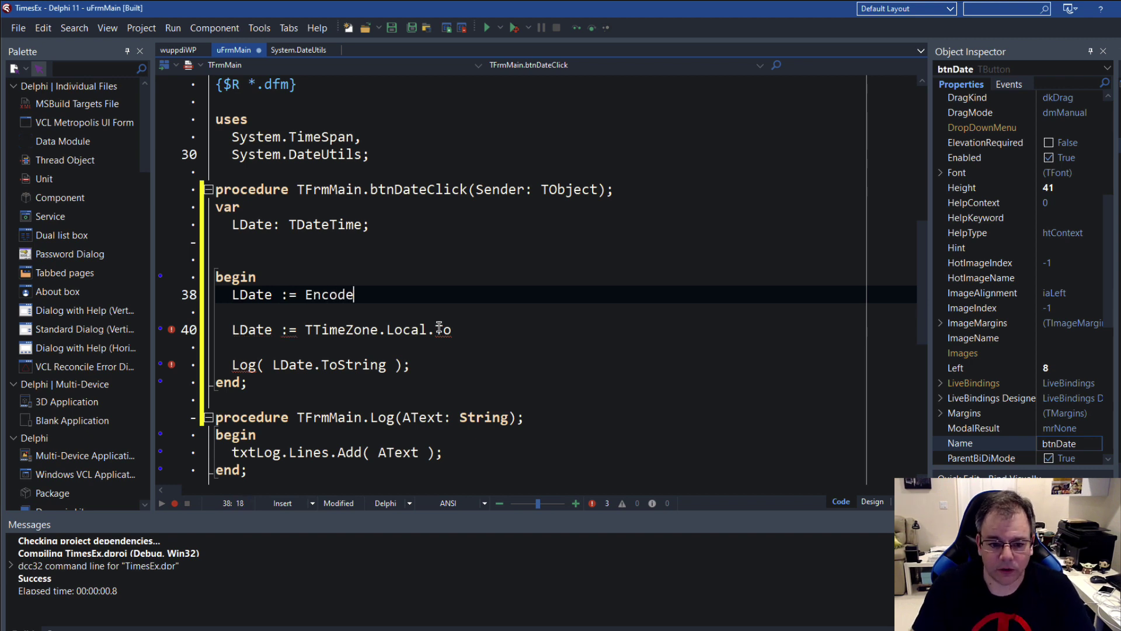
text(Date)
key(BackSpace)
key(BackSpace)
key(BackSpace)
key(BackSpace)
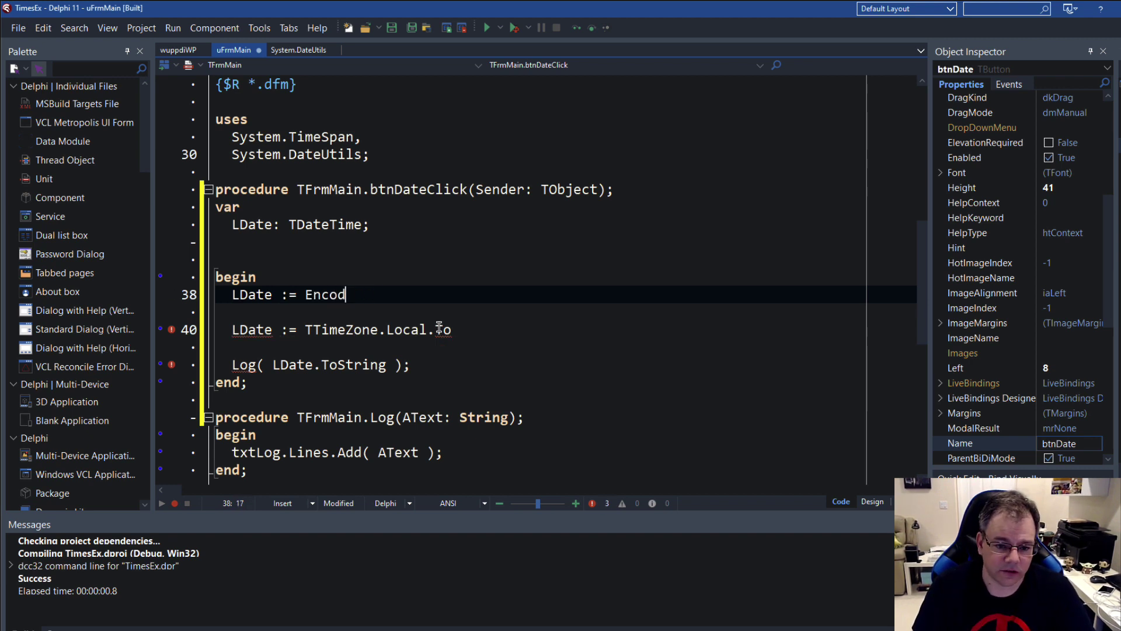
key(BackSpace)
key(BackSpace)
key(BackSpace)
key(BackSpace)
text(Now;)
key(Return)
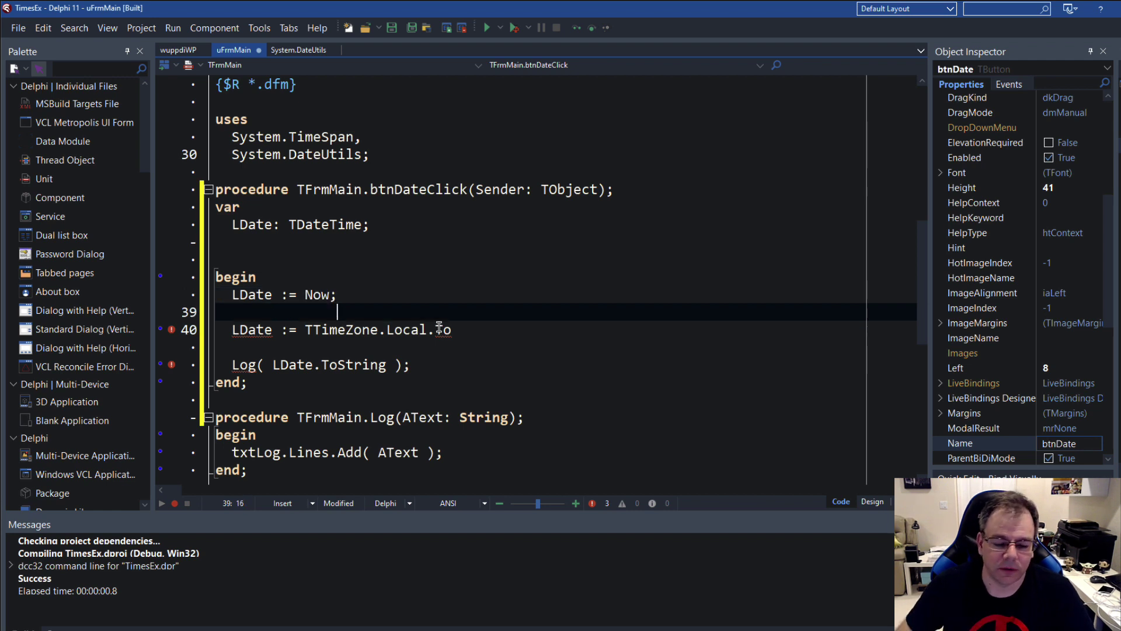
key(Down)
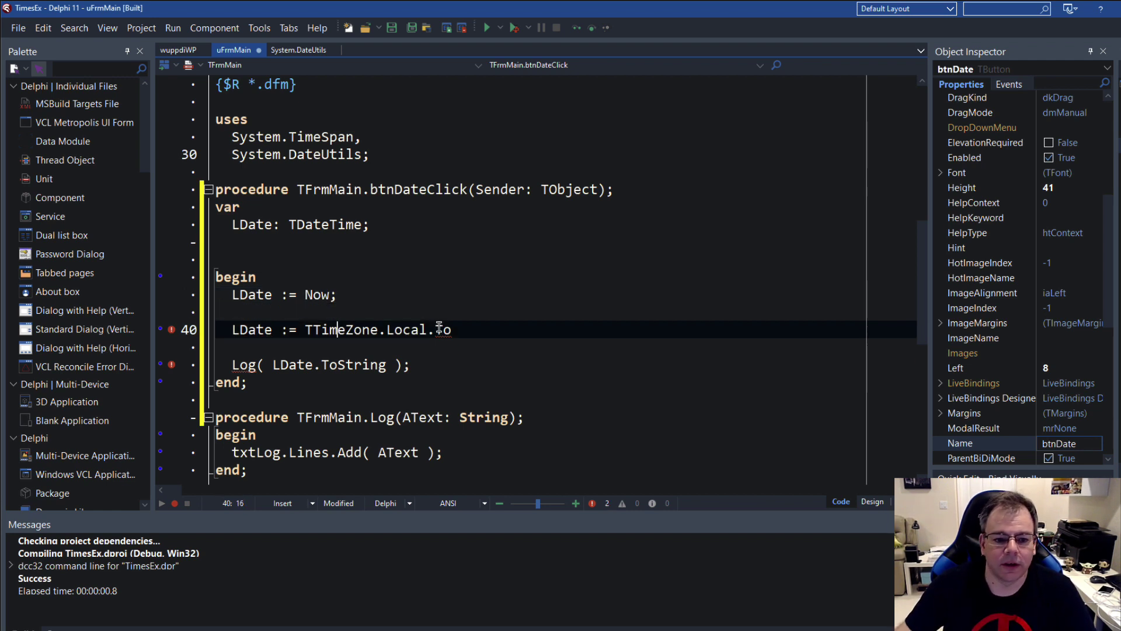
Declare LUTC: TDateTime and assign it TTimeZone.Local.ToUniversalTime( LDate )
double_click(269, 331)
click(240, 244)
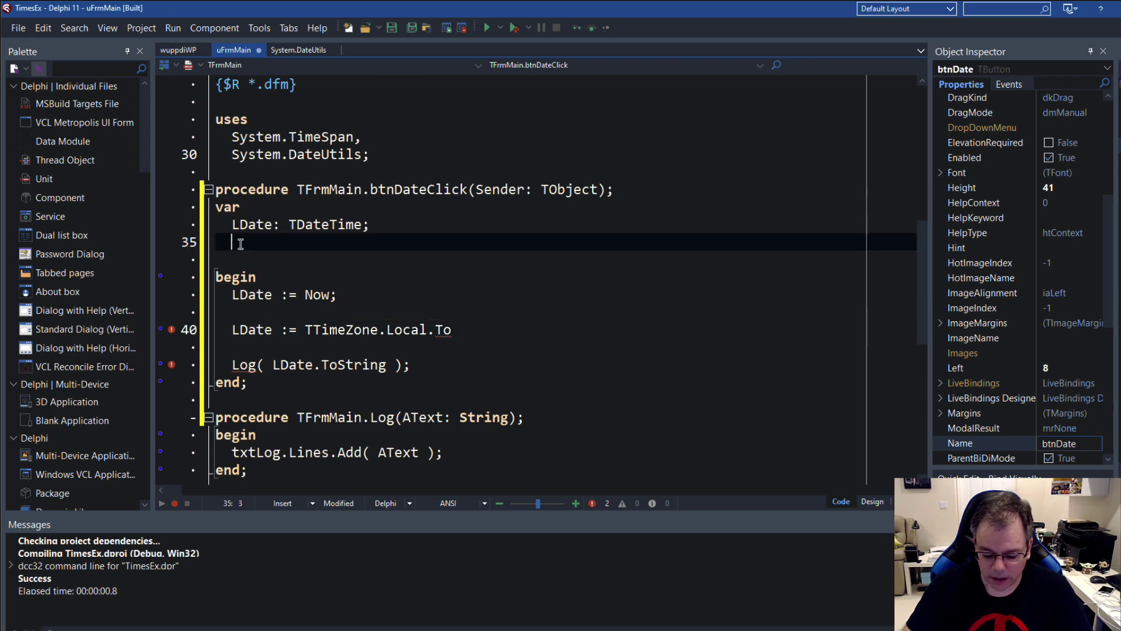
text(LUTC: TDate)
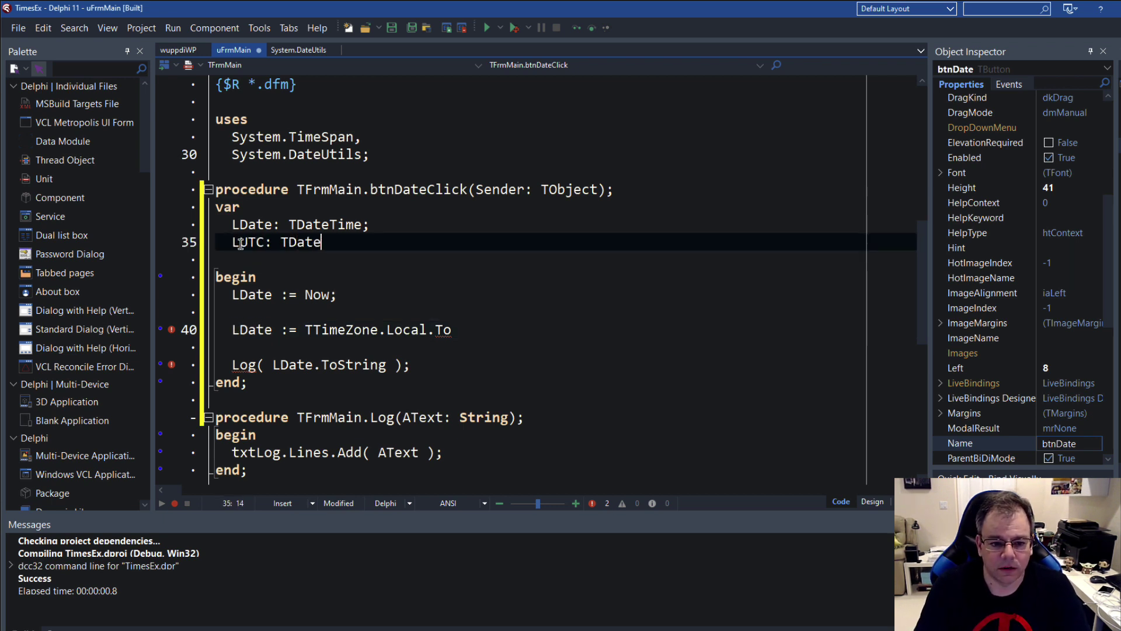
text(Time;)
double_click(249, 330)
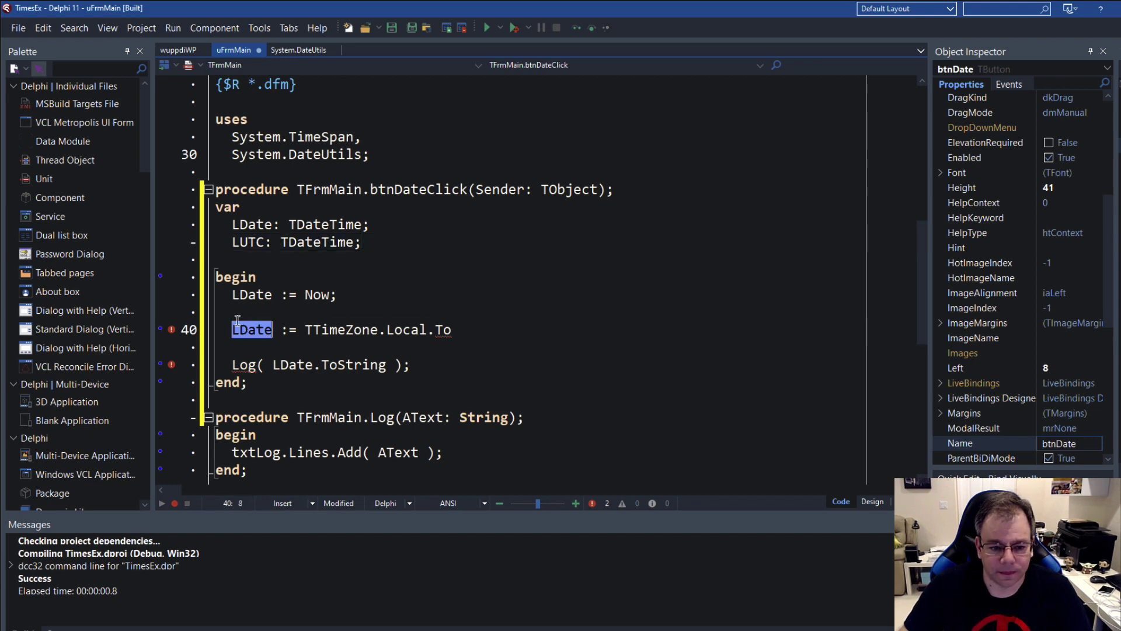
text(LUTC)
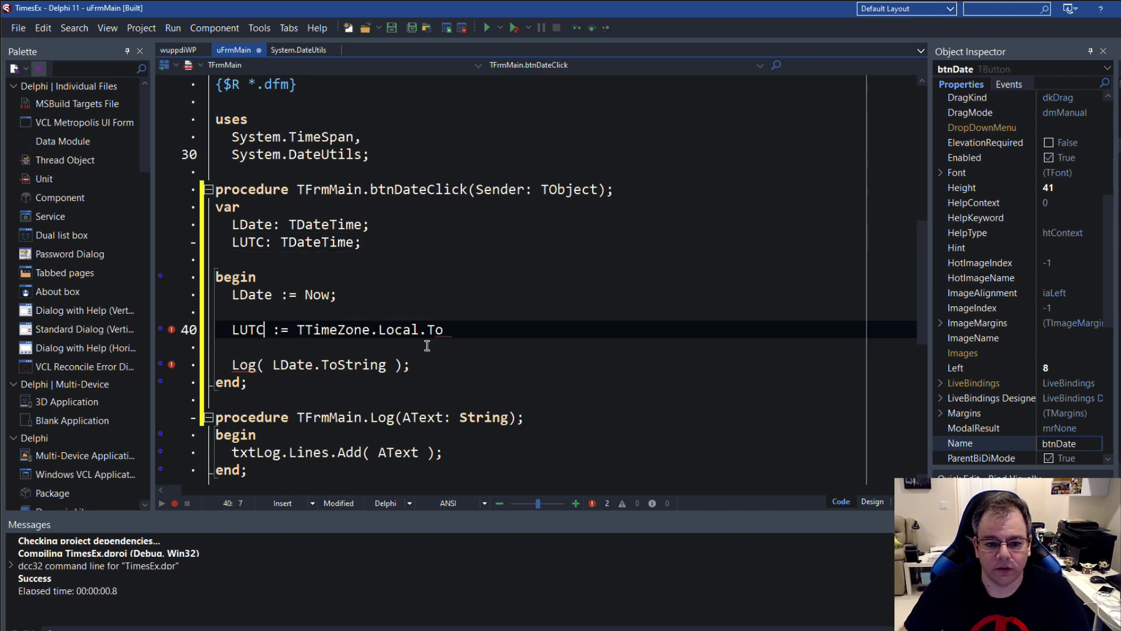
click(446, 333)
key(BackSpace)
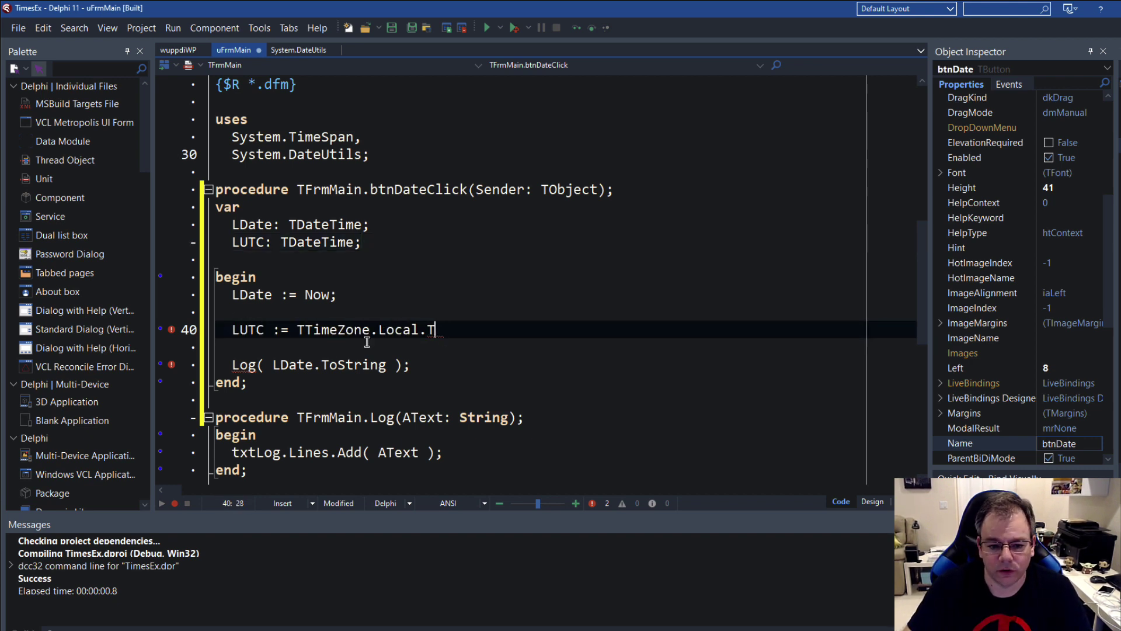
key(BackSpace)
key(BackSpace)
text(.To)
key(Return)
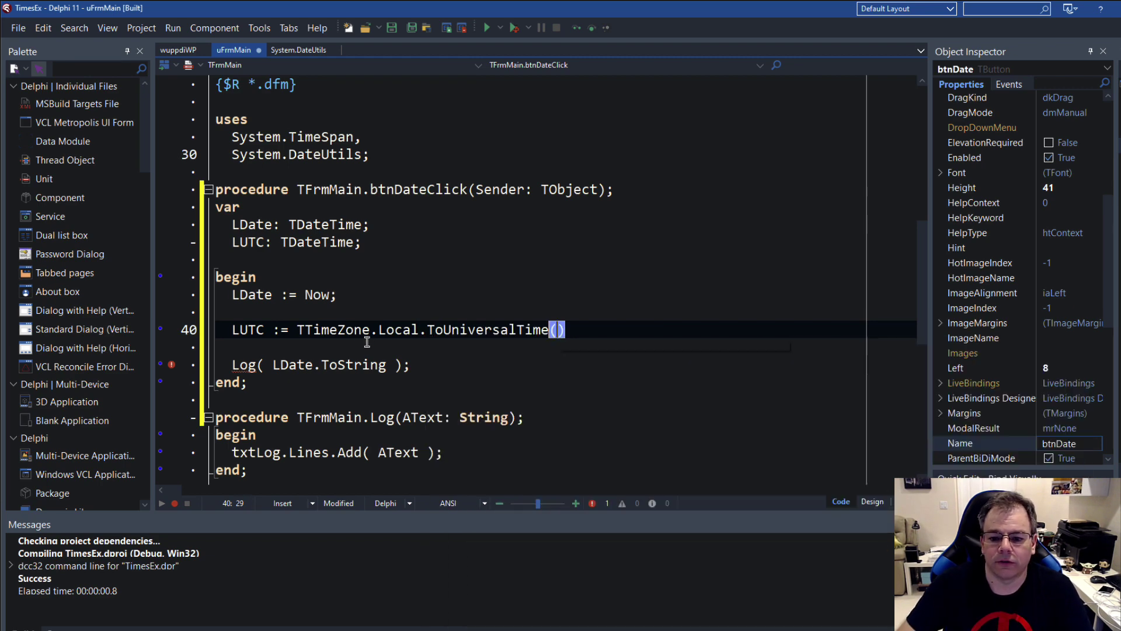
text(( ))
text(L)
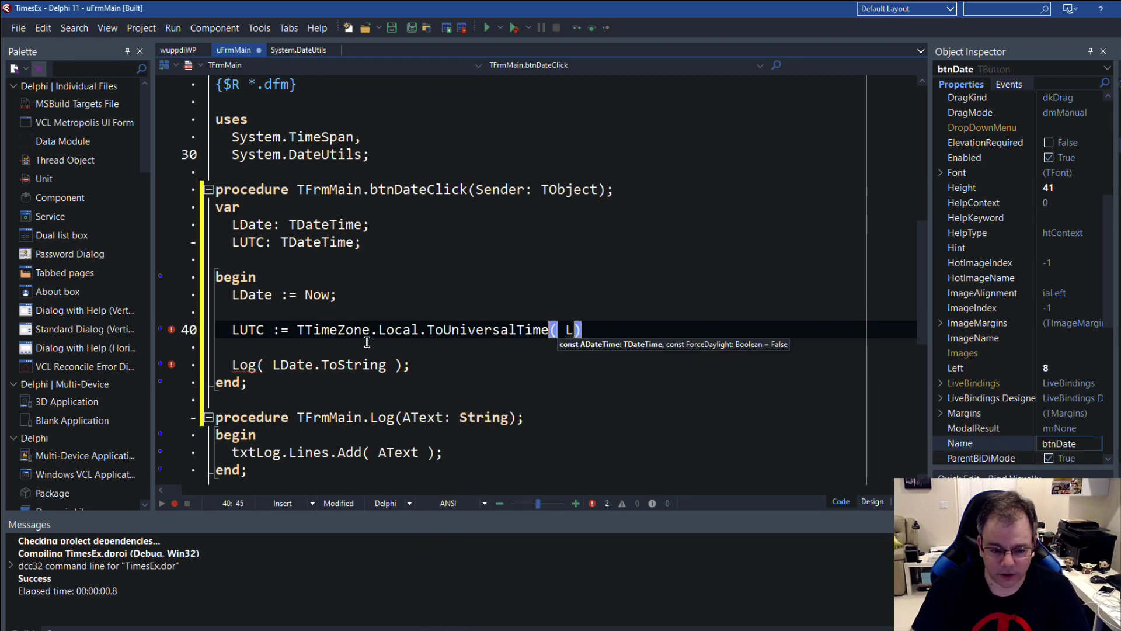
text(Date );)
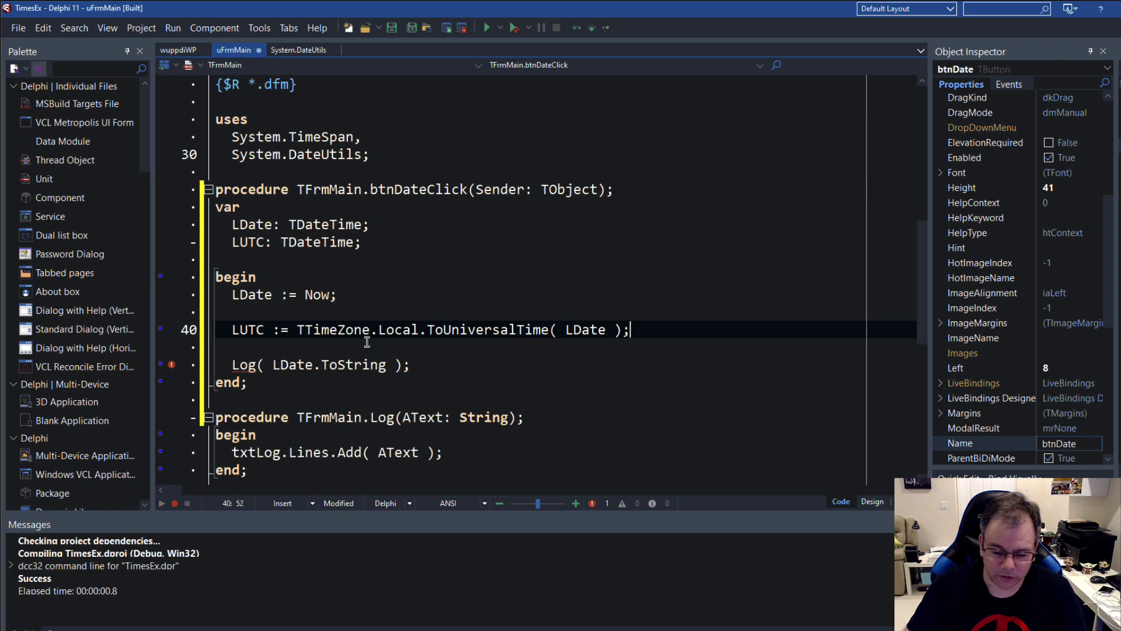
key(Return)
Change the Log call to output LUTC.ToString instead of LDate
key(Down)
key(Down)
key(Right)
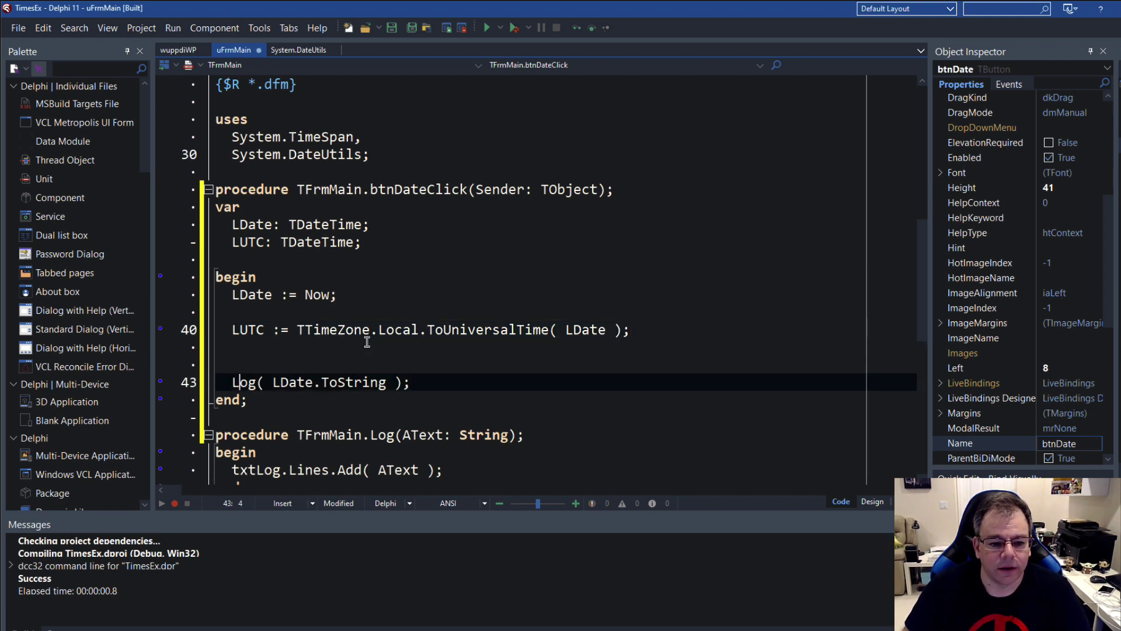
key(Right)
key(Right)
key(Right)
key(Delete)
key(Delete)
key(Delete)
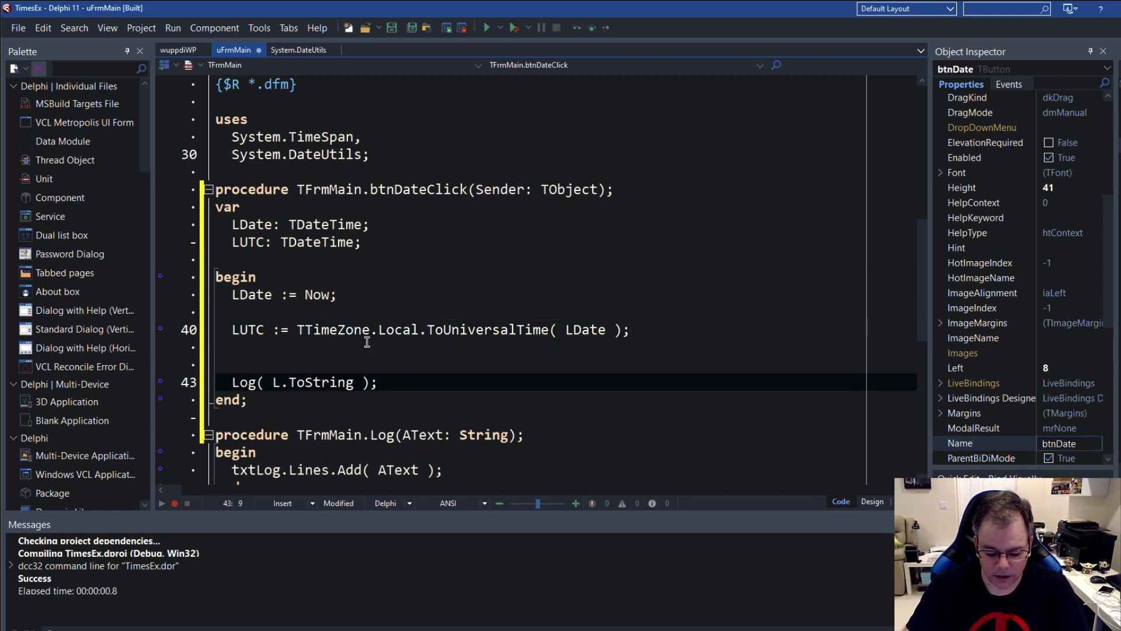
text(UTC)
key(Right)
key(Right)
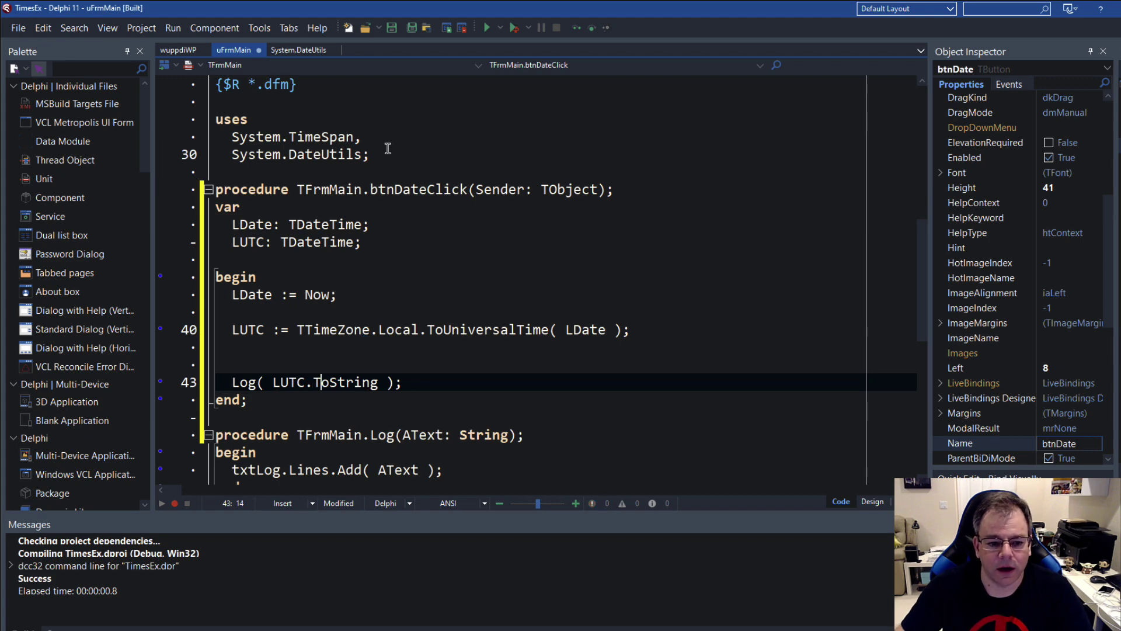
Launch the build, log 2/22/2022 11:02:09 PM with Time calculations, then close the form
click(488, 27)
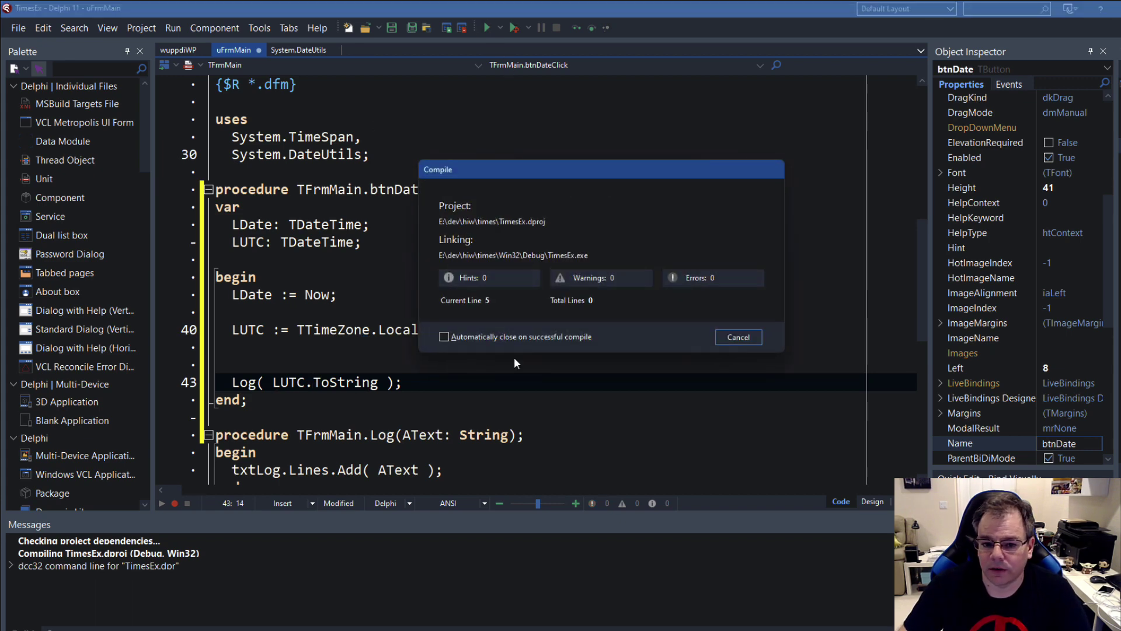
click(240, 334)
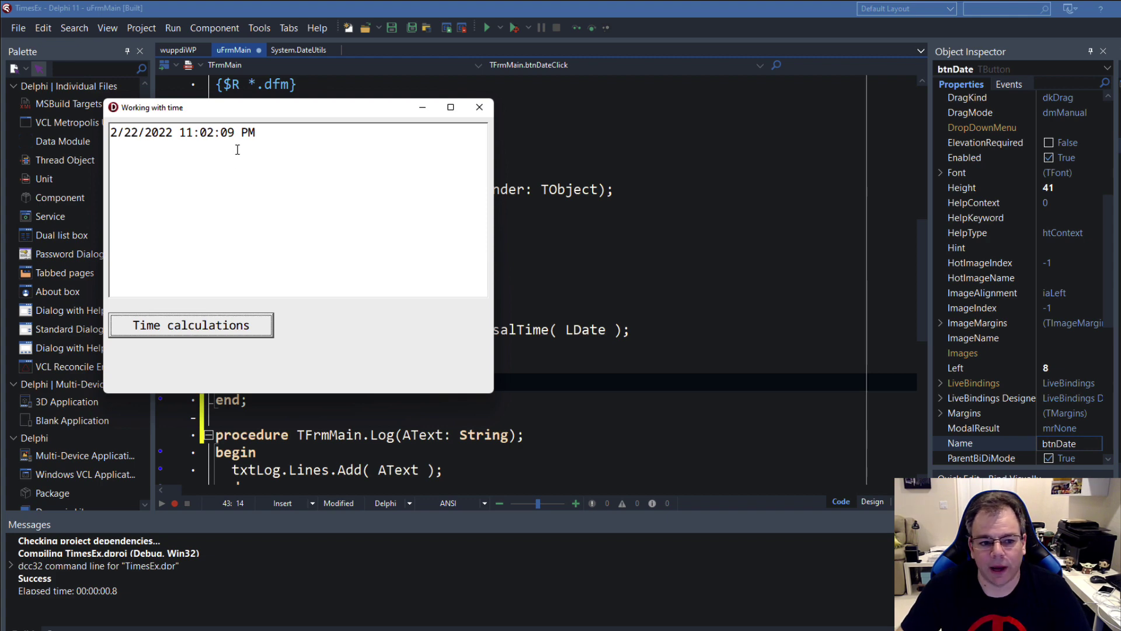
click(479, 107)
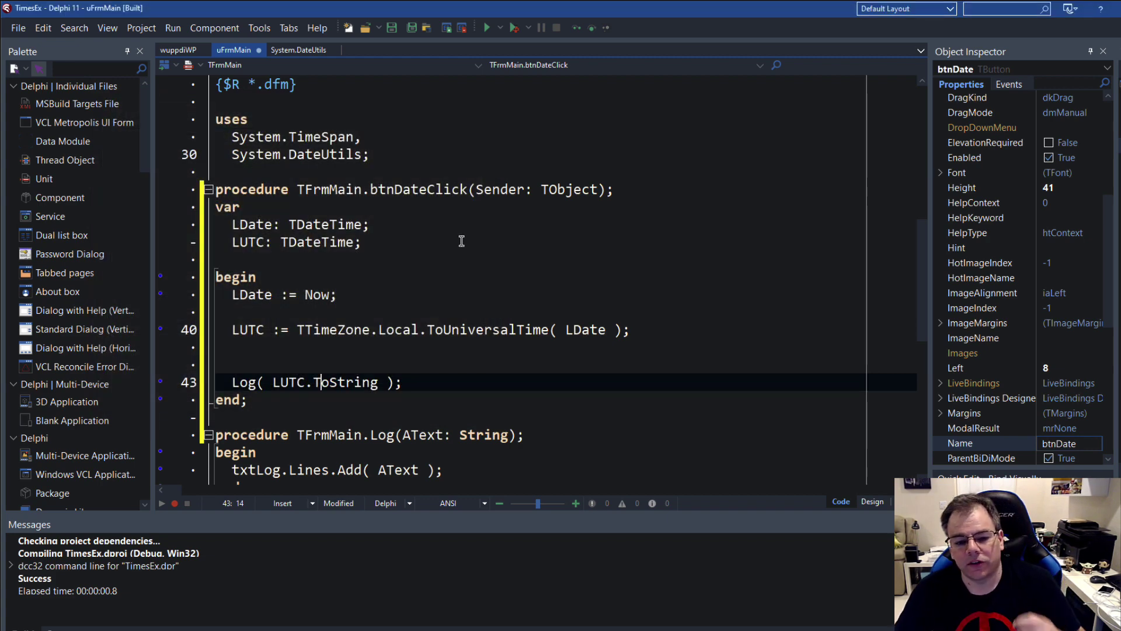